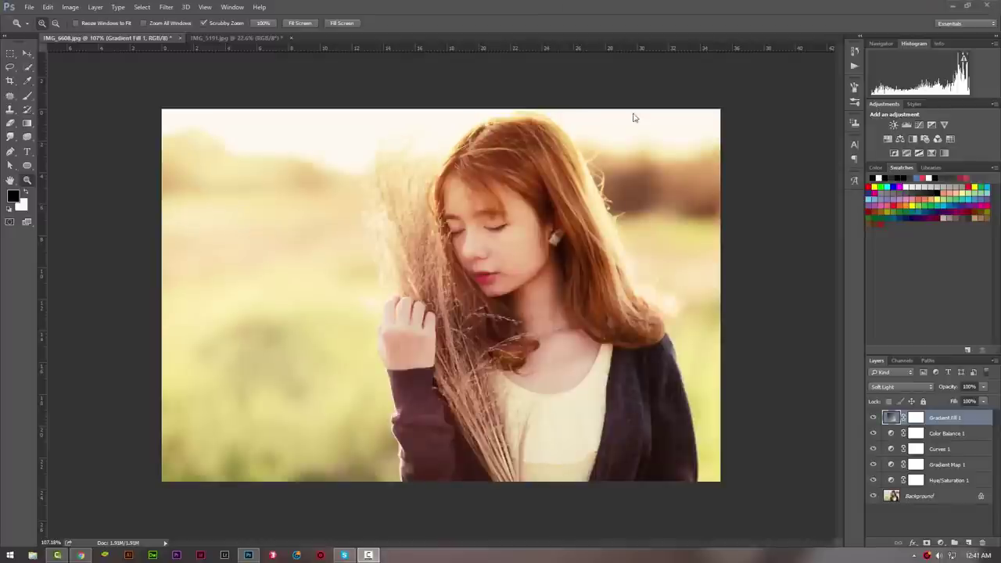
- Show the new fill or adjustment layer choices under the warm portrait's adjustment stack
{"action": "left_click", "coordinate": [941, 544]}
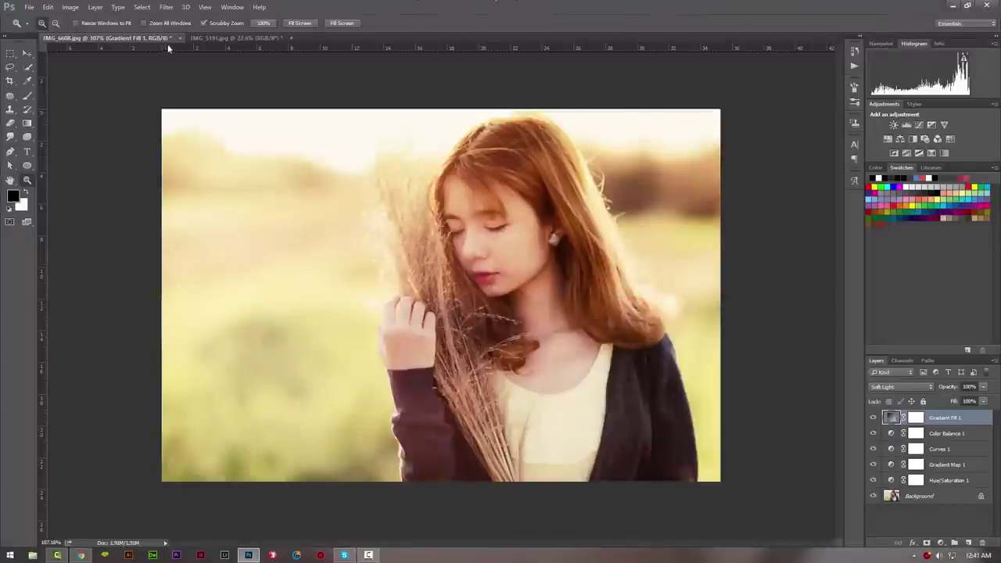
{"action": "left_click", "coordinate": [940, 542]}
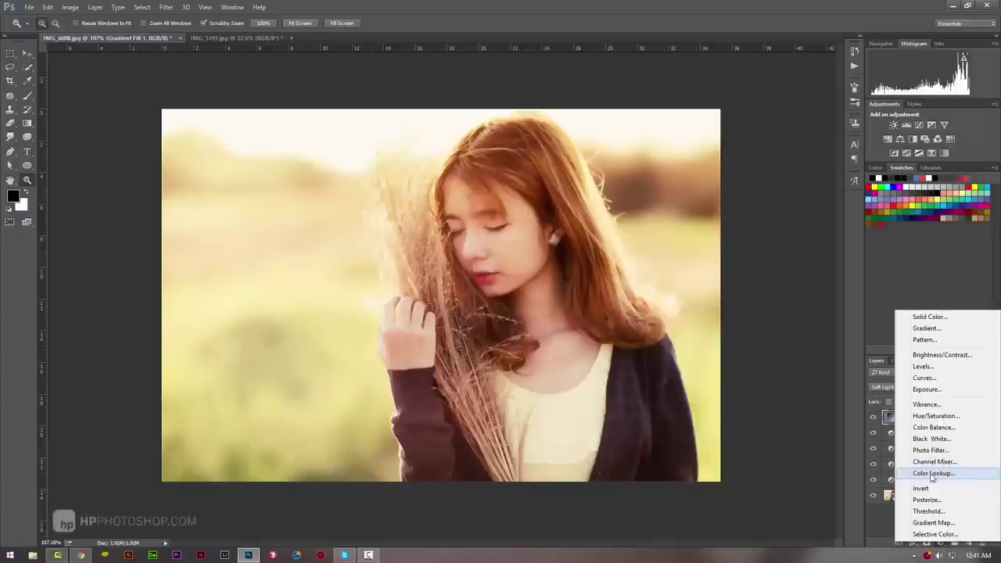
{"action": "left_click", "coordinate": [943, 474]}
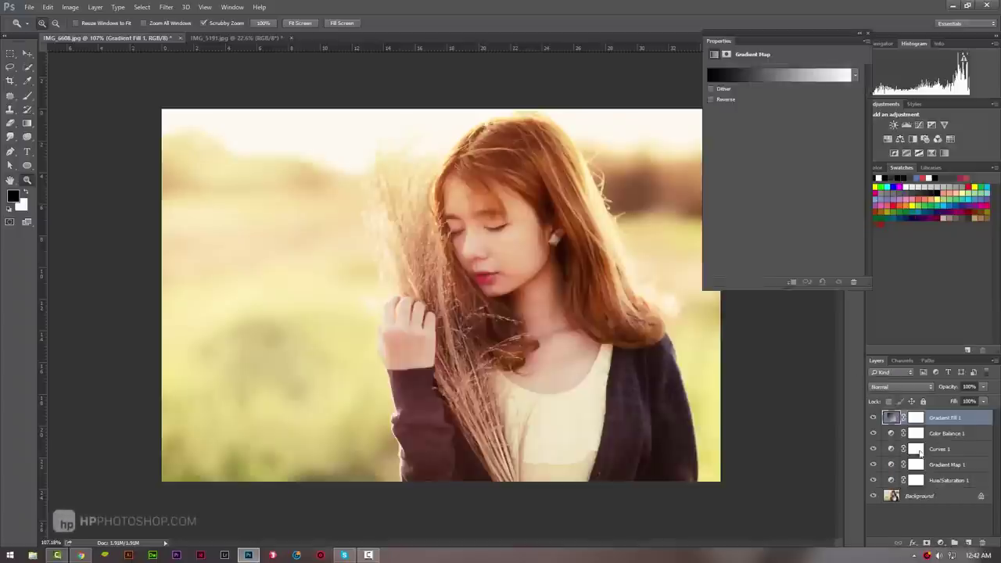
{"action": "left_click", "coordinate": [774, 72]}
{"action": "left_click", "coordinate": [783, 133]}
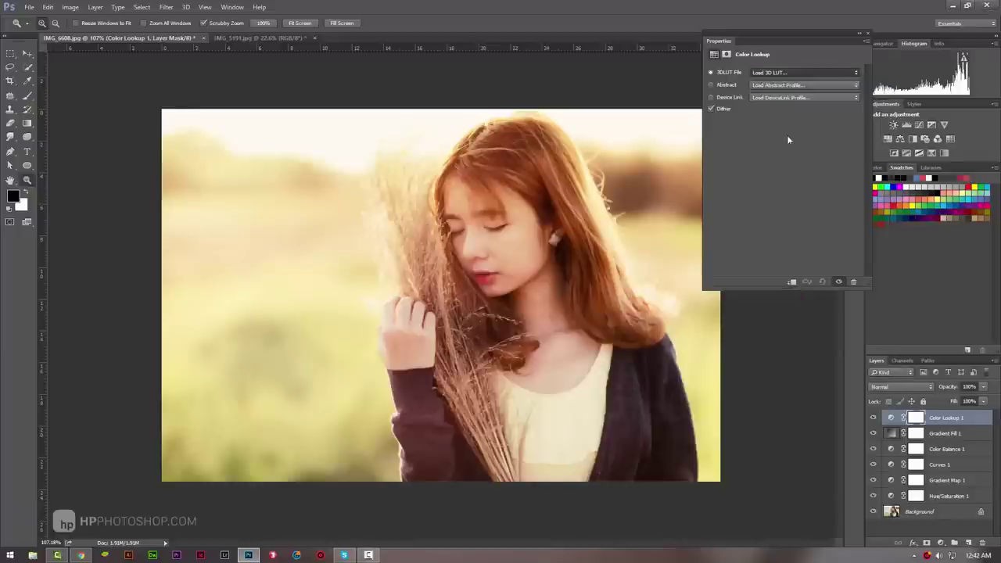
{"action": "left_click", "coordinate": [790, 72]}
{"action": "left_click", "coordinate": [790, 222]}
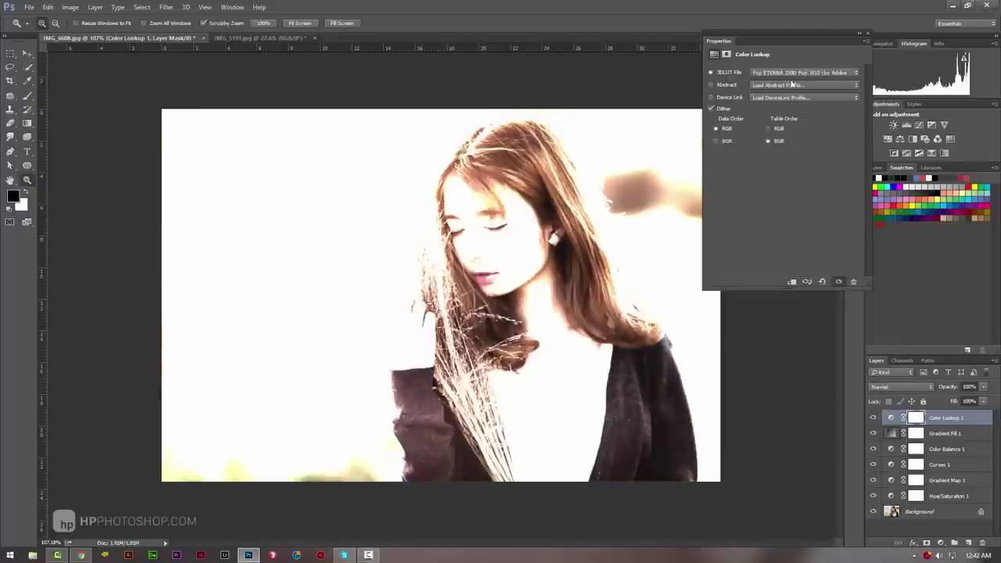
{"action": "left_click", "coordinate": [790, 72]}
{"action": "left_click", "coordinate": [814, 261]}
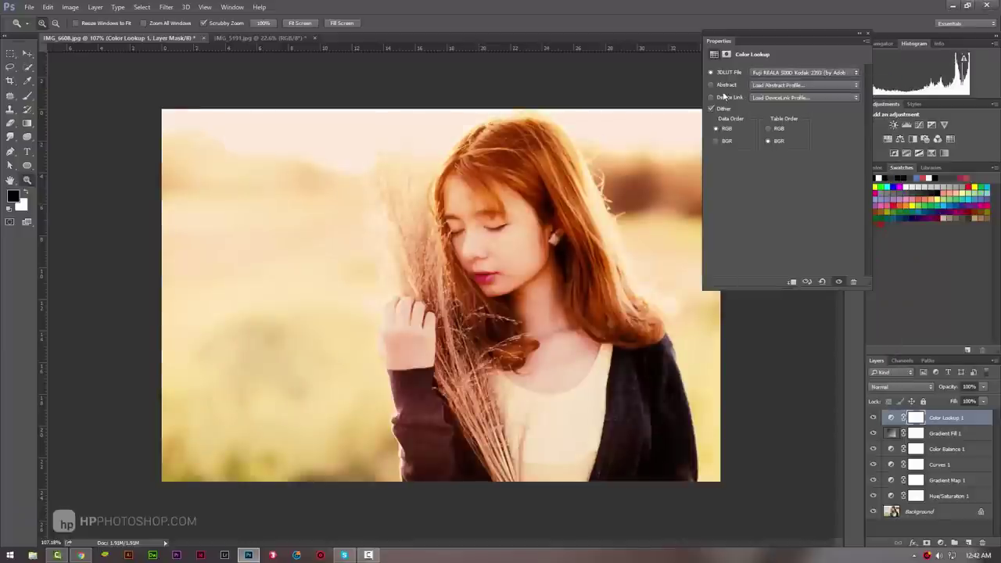
{"action": "left_click", "coordinate": [858, 33]}
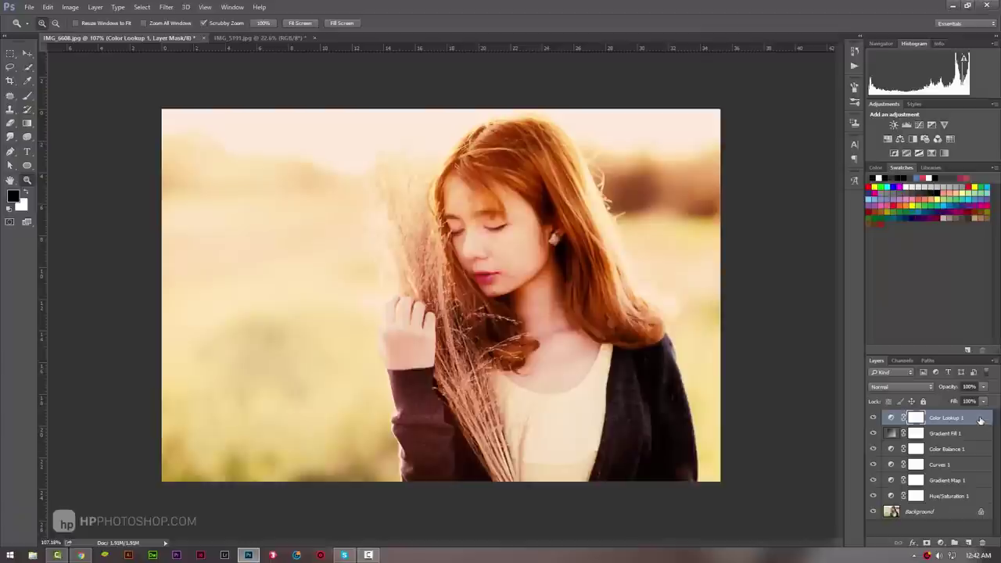
{"action": "key", "text": "Delete"}
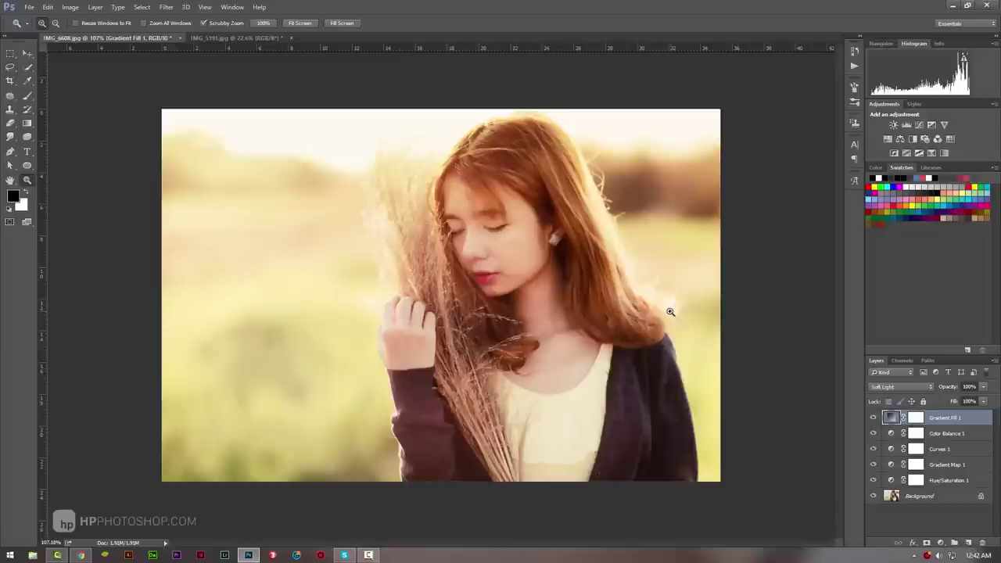
{"action": "left_click", "coordinate": [941, 542]}
{"action": "left_click", "coordinate": [931, 472]}
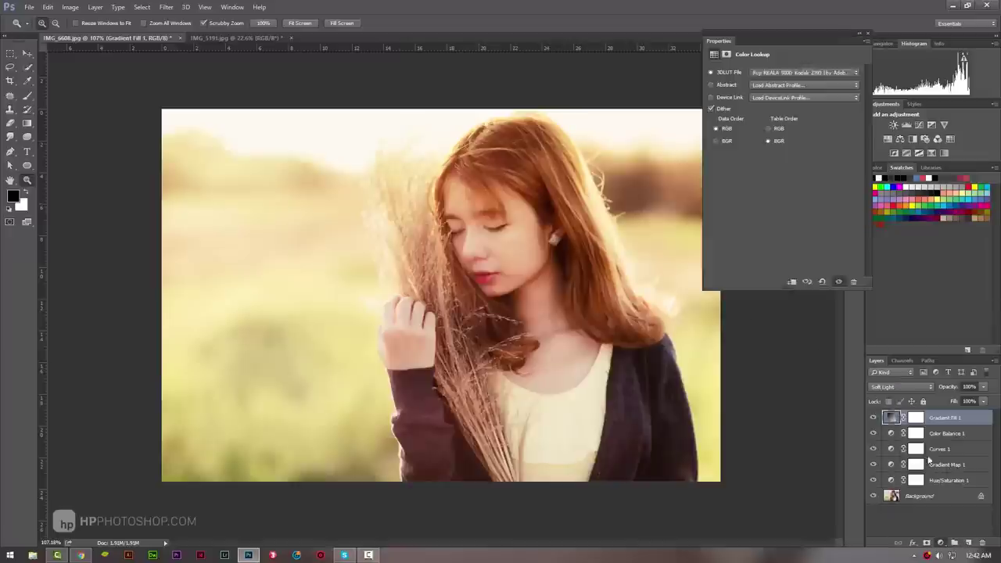
{"action": "left_click", "coordinate": [774, 74]}
{"action": "left_click", "coordinate": [736, 158]}
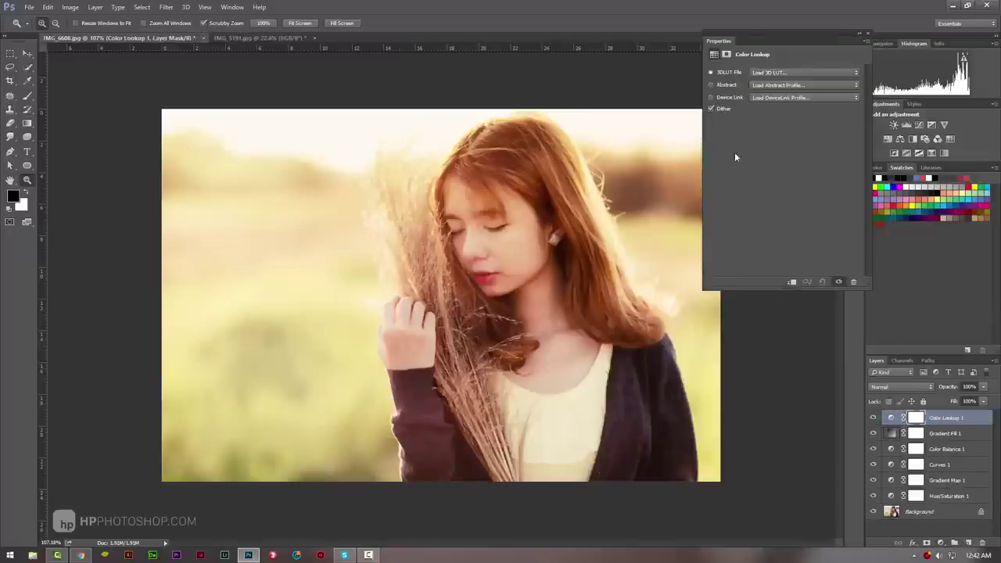
{"action": "left_click", "coordinate": [868, 35]}
{"action": "key", "text": "Delete"}
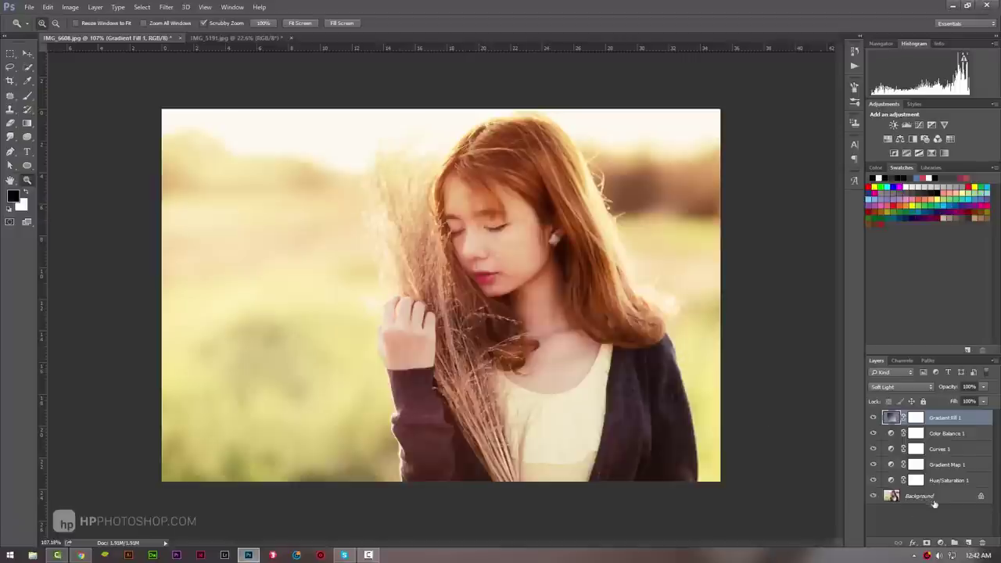
- Convert the Background into unlocked Layer 0 and inspect the Gradient Fill and Hue/Saturation layers
{"action": "left_click", "coordinate": [970, 500]}
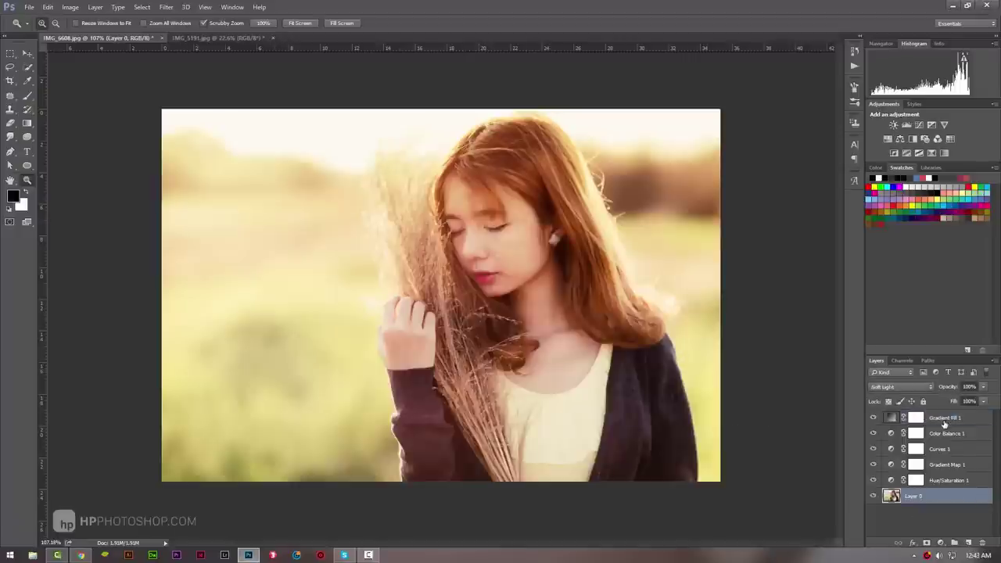
{"action": "left_click", "coordinate": [944, 421]}
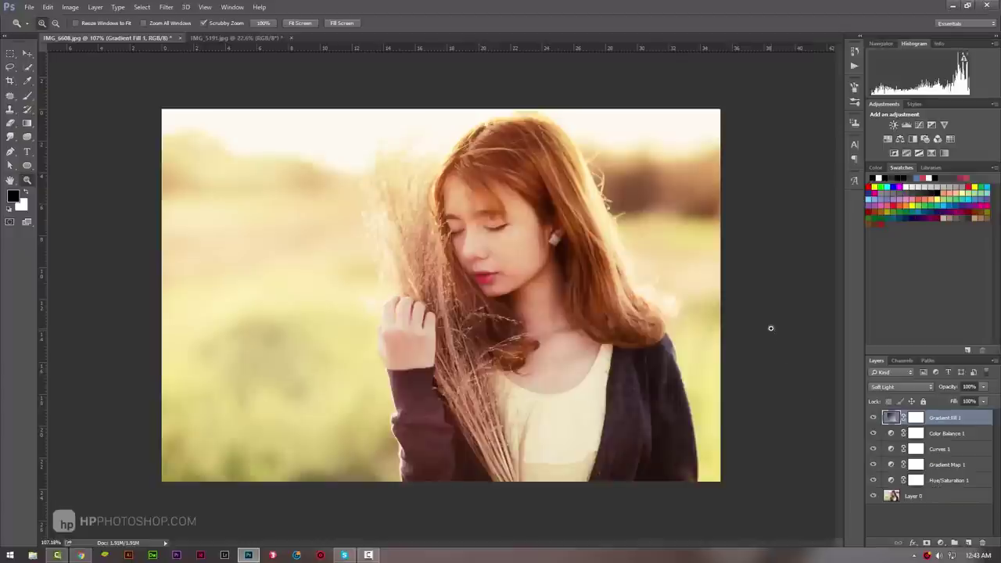
{"action": "left_click", "coordinate": [917, 418]}
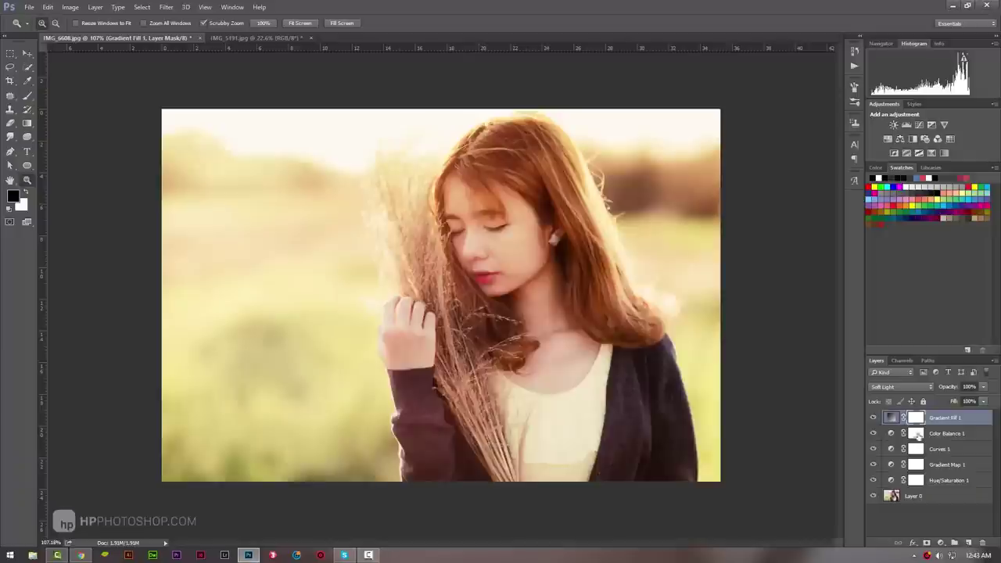
{"action": "left_click", "coordinate": [934, 481]}
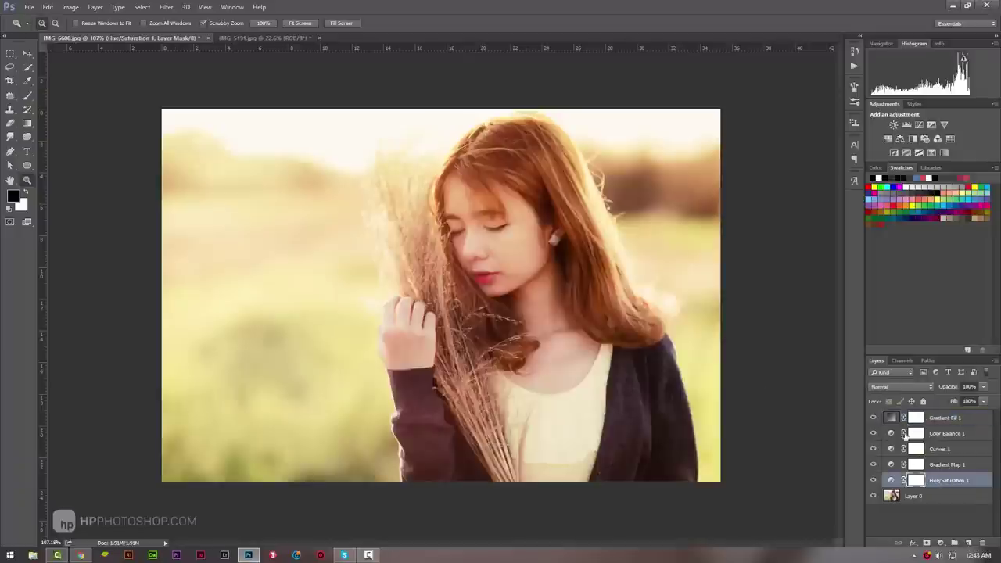
{"action": "left_click", "coordinate": [948, 419]}
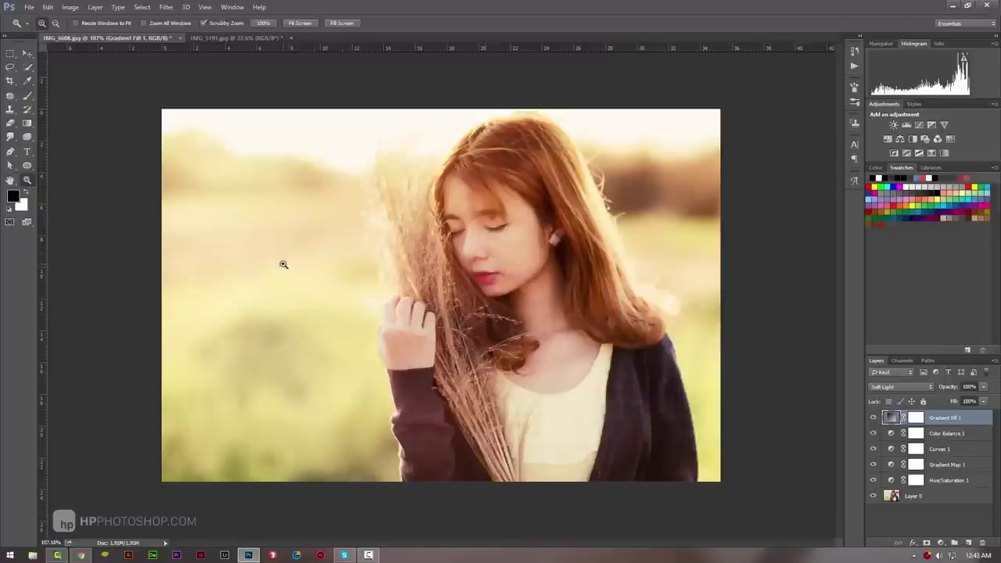
{"action": "left_click", "coordinate": [917, 417]}
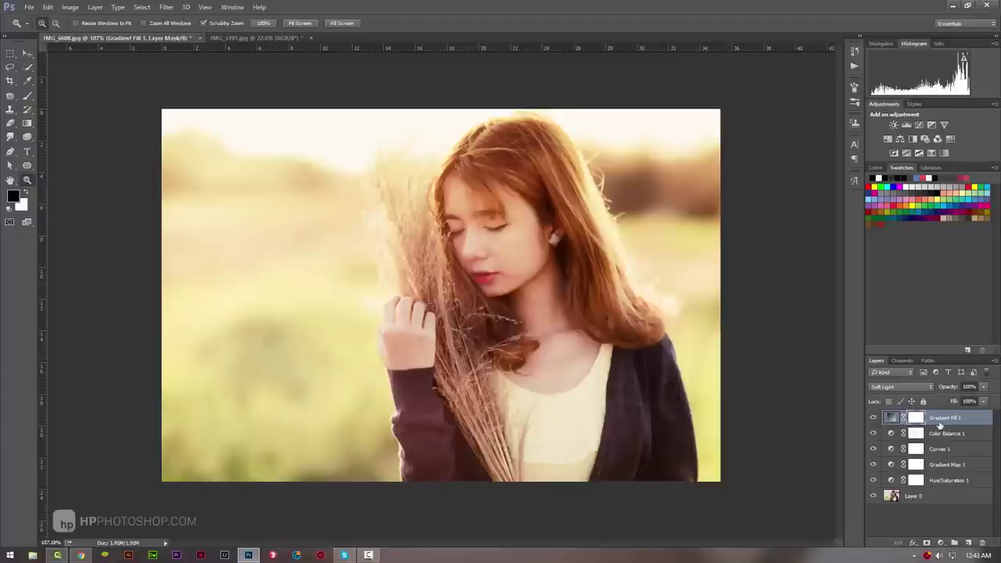
{"action": "left_click", "coordinate": [950, 475]}
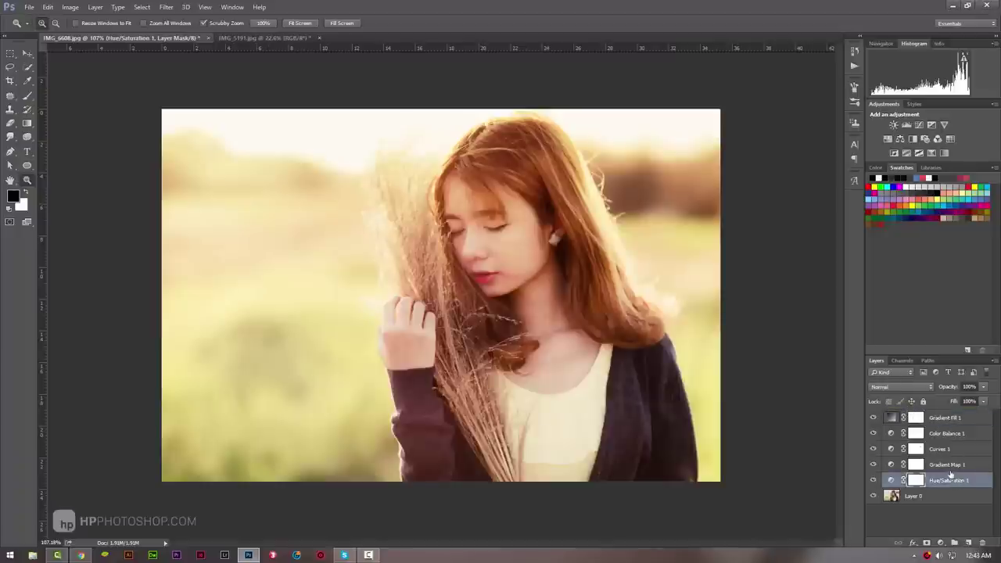
{"action": "left_click", "coordinate": [950, 420]}
- Hide and reshow the five adjustment layers to compare, then select Layer 0
{"action": "left_click", "coordinate": [941, 542]}
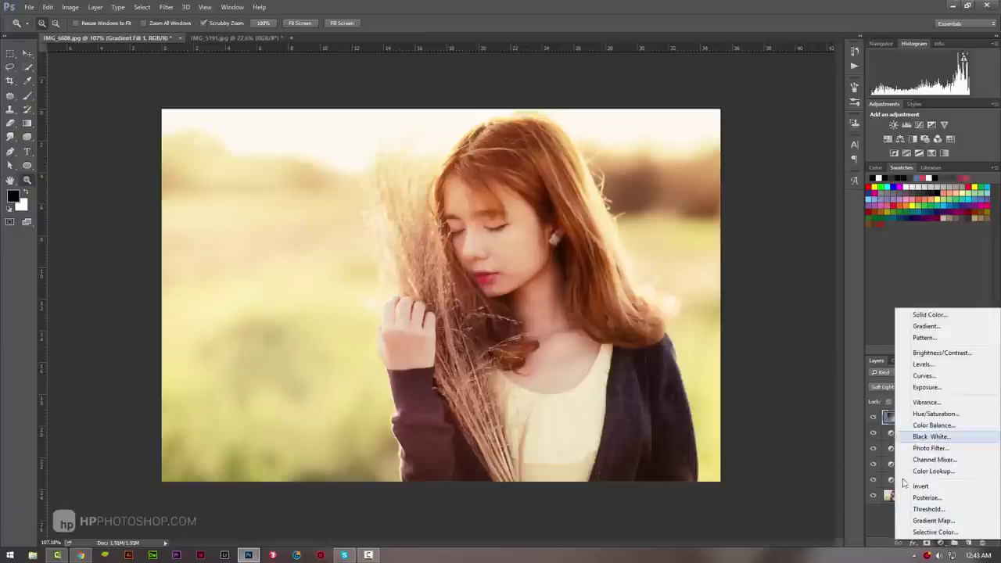
{"action": "left_click", "coordinate": [889, 441]}
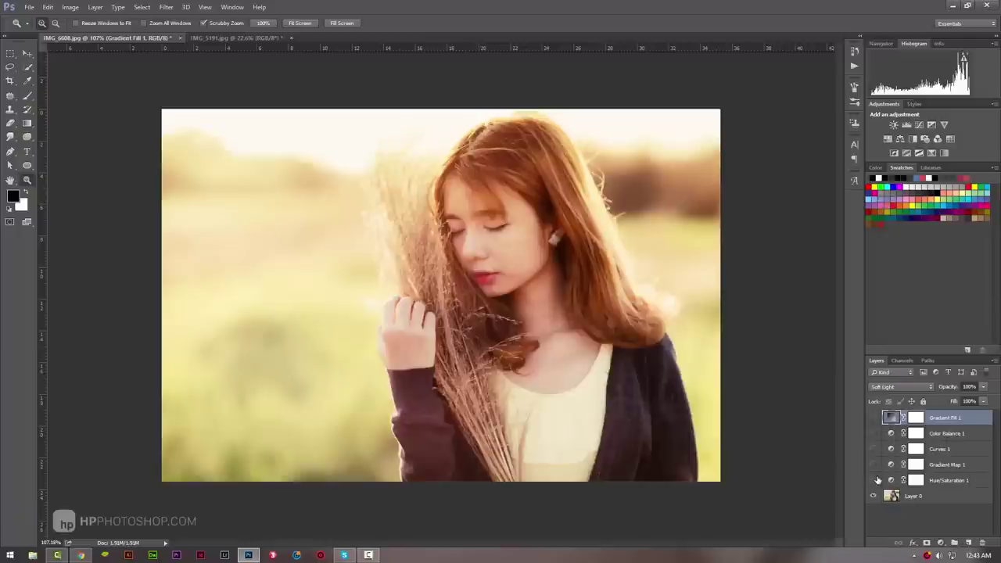
{"action": "left_click_drag", "start_coordinate": [875, 429], "coordinate": [873, 480]}
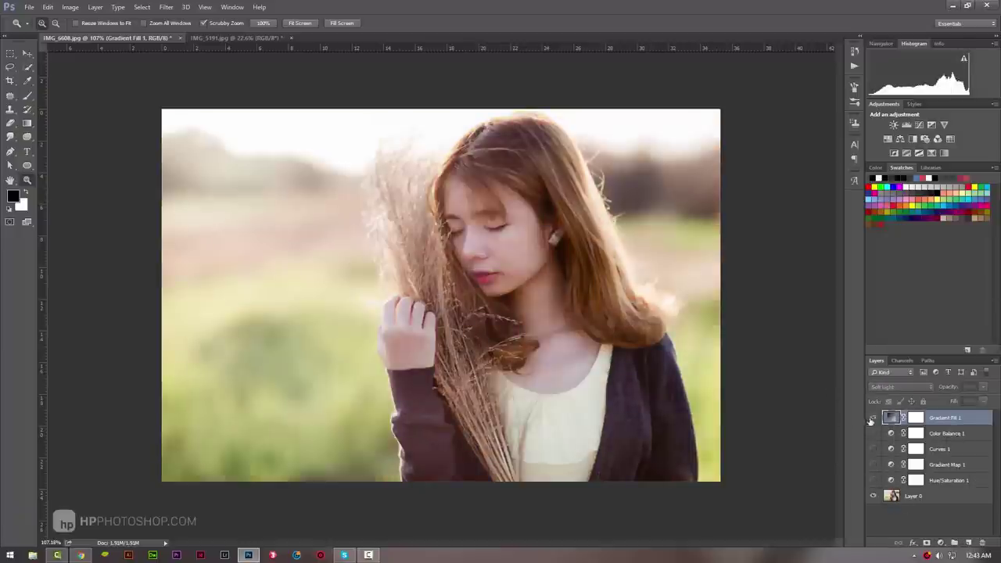
{"action": "left_click_drag", "start_coordinate": [872, 420], "coordinate": [876, 480]}
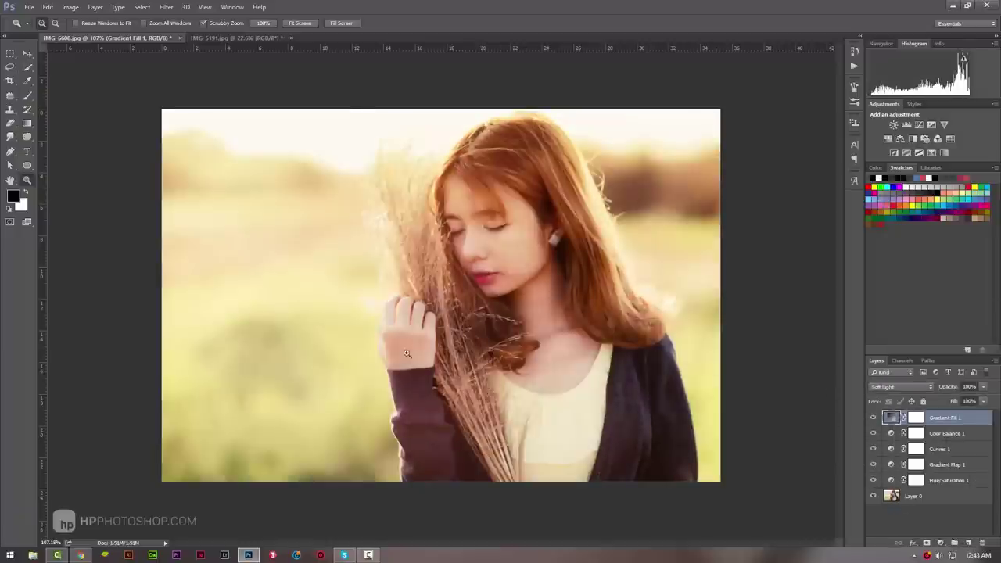
{"action": "left_click", "coordinate": [942, 508]}
{"action": "left_click", "coordinate": [919, 498]}
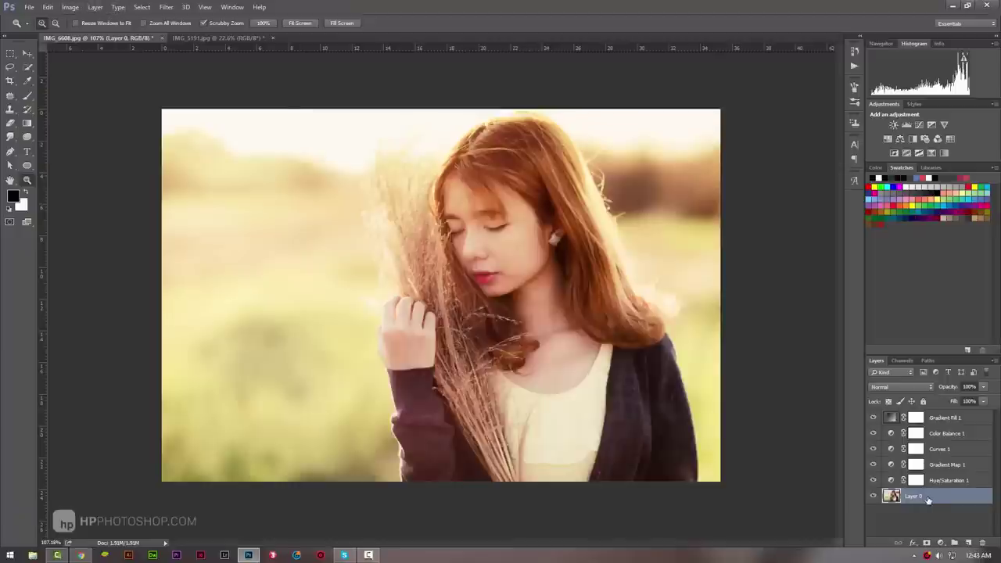
- Turn Layer 0 back into a locked Background and toggle layer visibility to check the result
{"action": "left_click", "coordinate": [93, 10]}
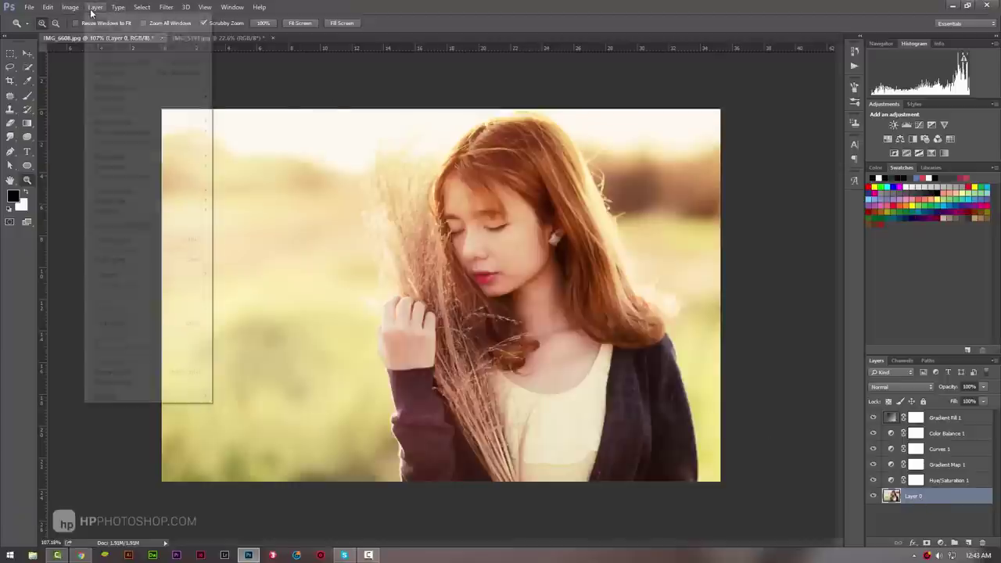
{"action": "left_click", "coordinate": [291, 28]}
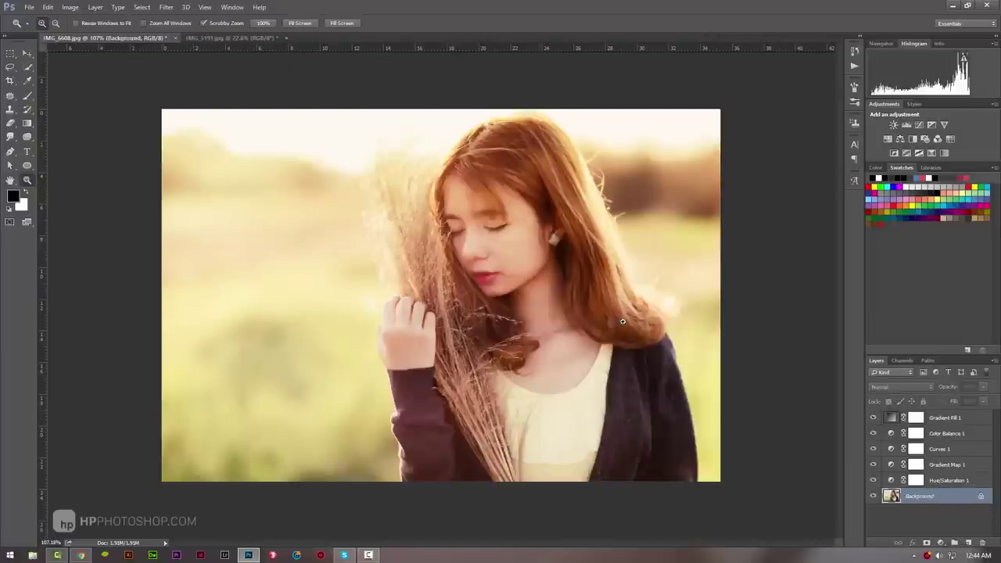
{"action": "left_click", "coordinate": [874, 496]}
{"action": "left_click", "coordinate": [874, 496]}
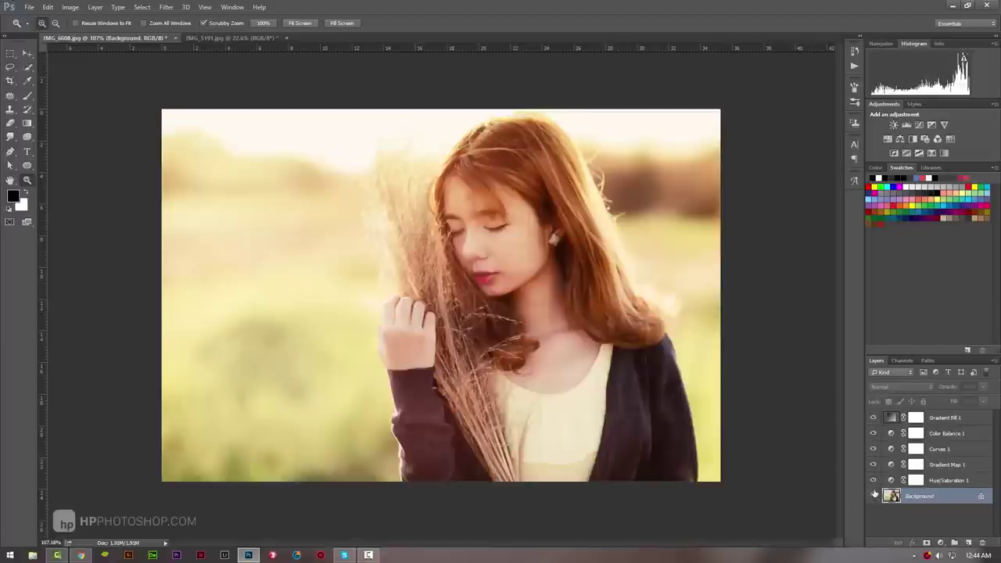
{"action": "left_click", "coordinate": [874, 418]}
{"action": "left_click", "coordinate": [874, 465]}
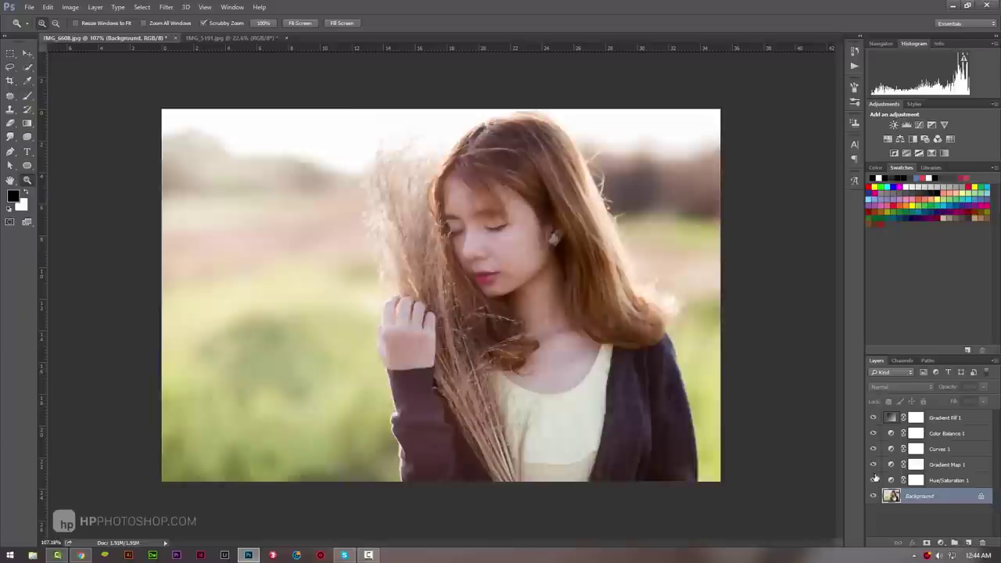
- Open Export Color Lookup Tables and review its description and copyright fields
{"action": "left_click", "coordinate": [29, 7]}
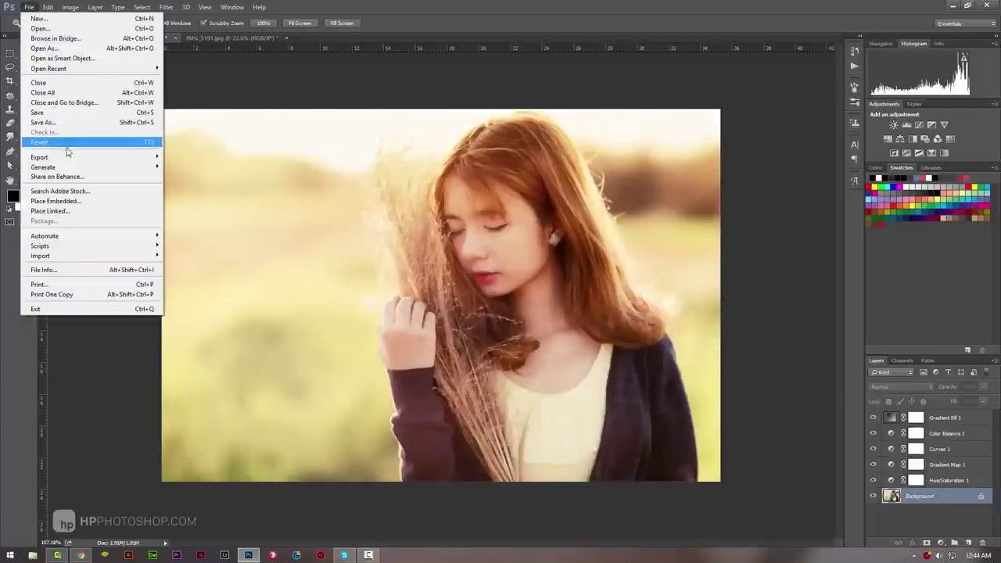
{"action": "mouse_move", "coordinate": [47, 157]}
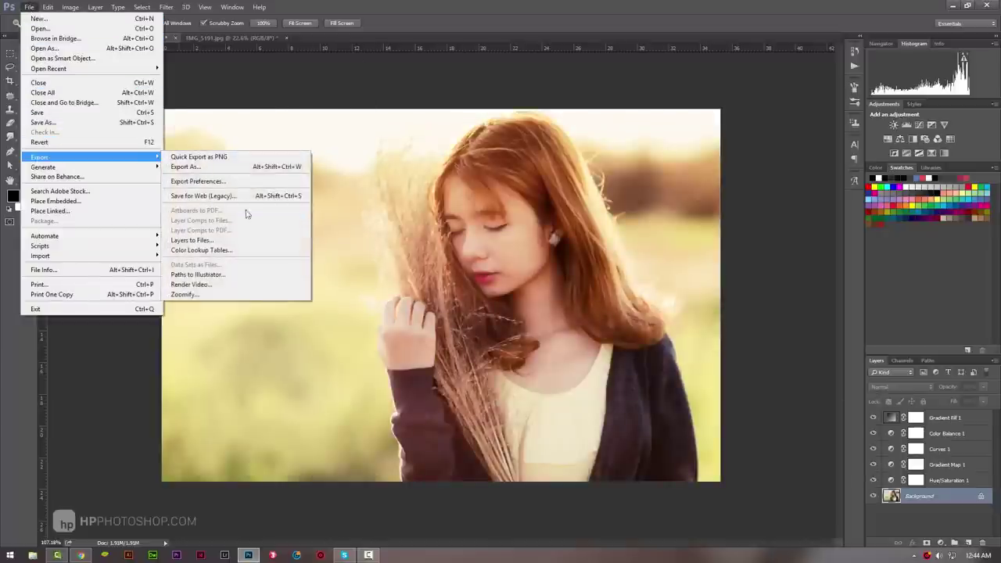
{"action": "left_click", "coordinate": [219, 255]}
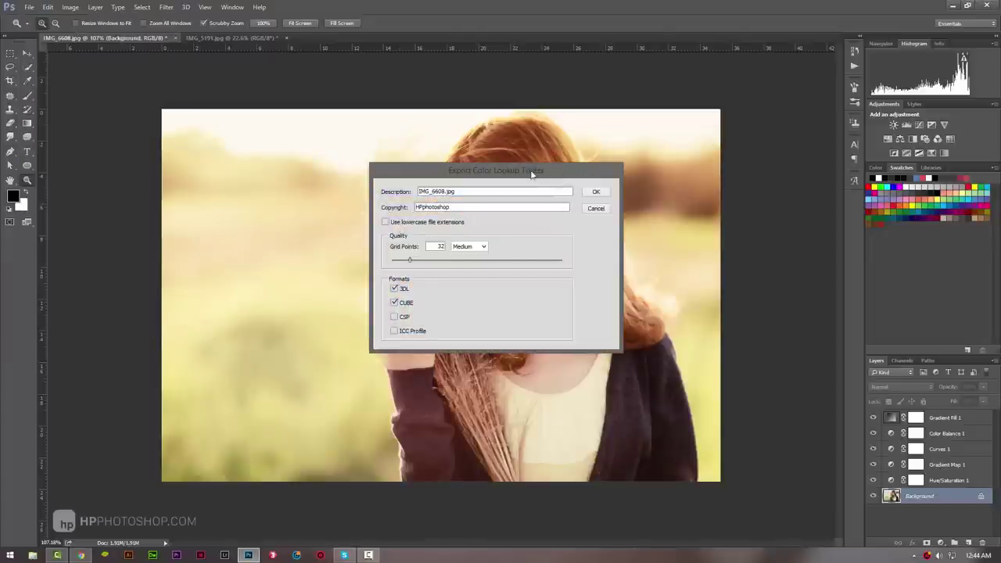
{"action": "left_click_drag", "start_coordinate": [532, 172], "coordinate": [550, 155]}
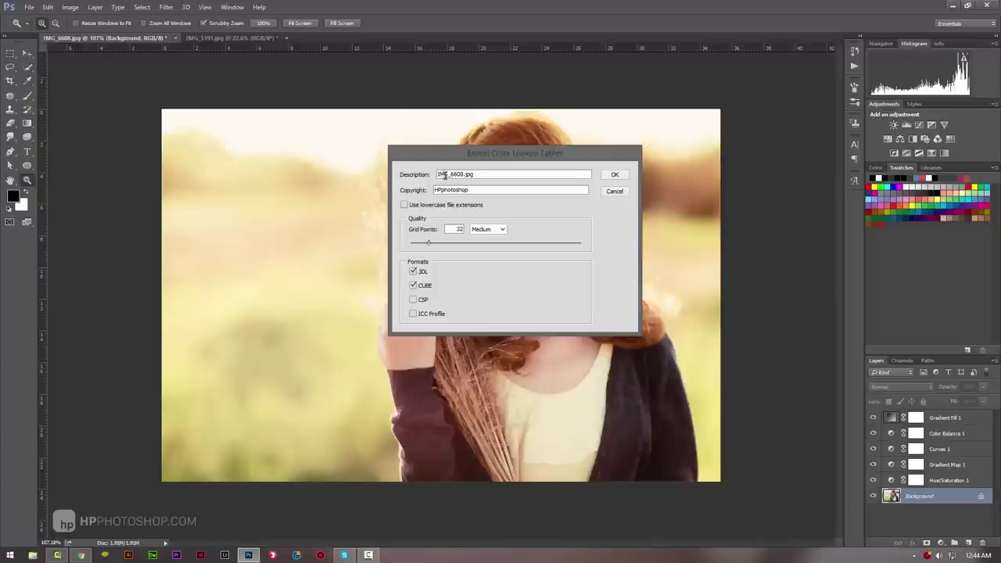
{"action": "left_click_drag", "start_coordinate": [481, 174], "coordinate": [422, 182]}
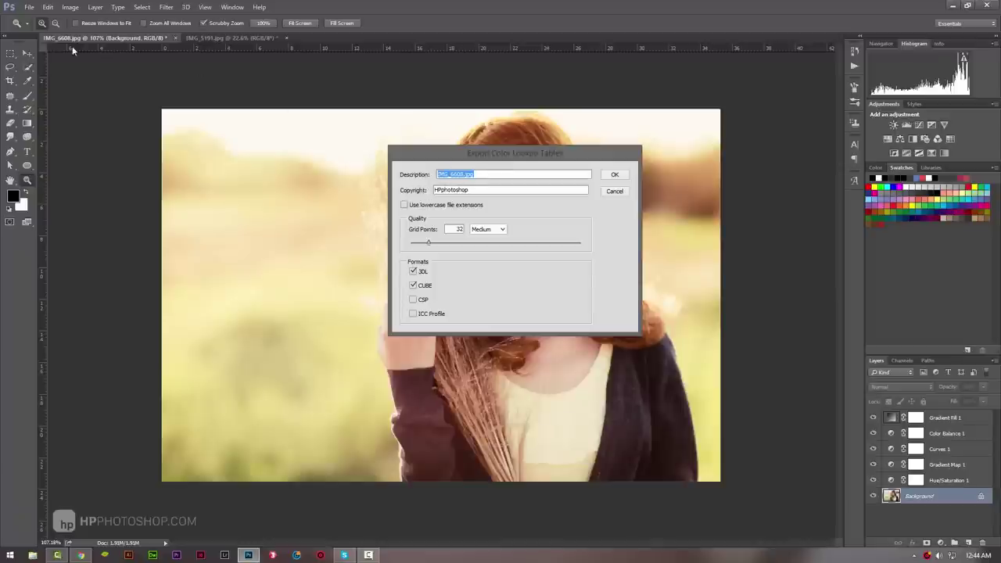
{"action": "double_click", "coordinate": [468, 187]}
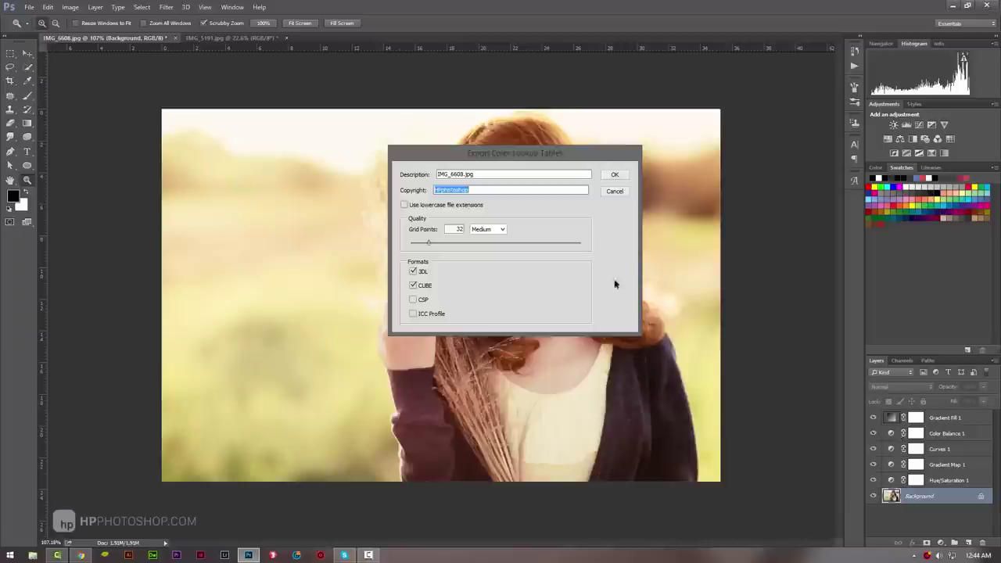
- Set lookup quality to High with 64 grid points, keeping only 3DL and CUBE formats
{"action": "left_click", "coordinate": [500, 229]}
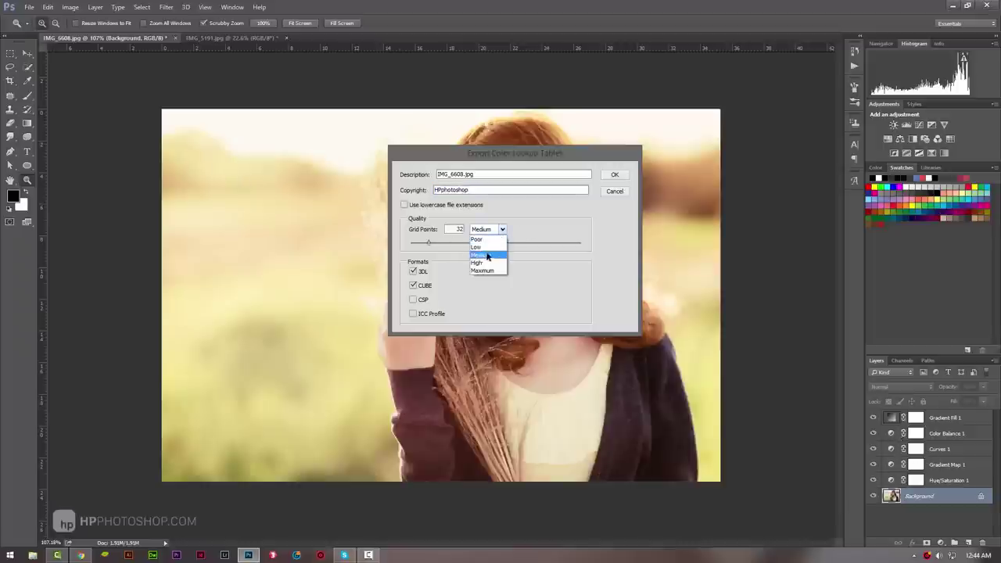
{"action": "left_click", "coordinate": [486, 264]}
{"action": "left_click", "coordinate": [489, 229]}
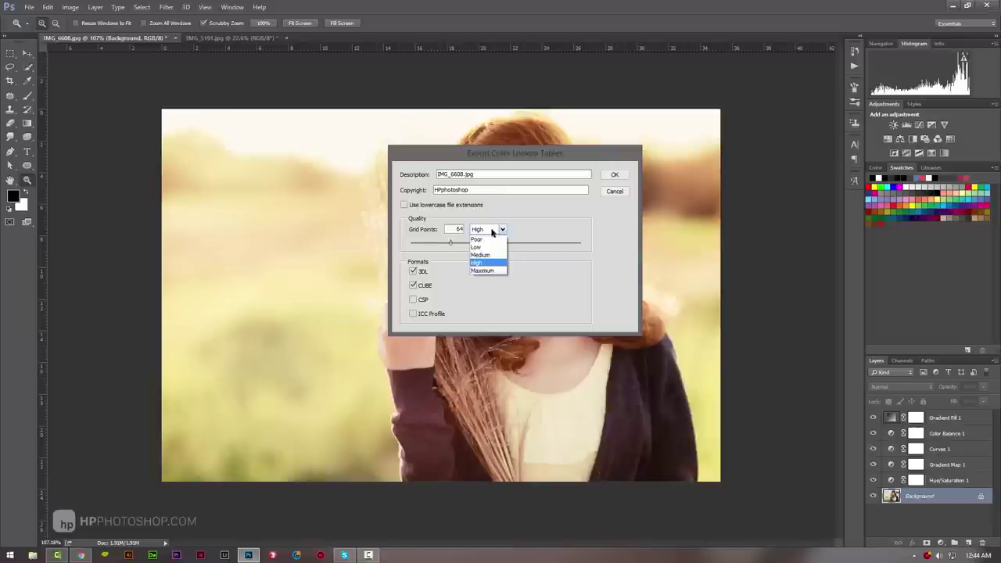
{"action": "left_click", "coordinate": [485, 263]}
{"action": "left_click", "coordinate": [500, 229]}
{"action": "left_click", "coordinate": [485, 254]}
{"action": "left_click", "coordinate": [487, 229]}
{"action": "left_click", "coordinate": [483, 263]}
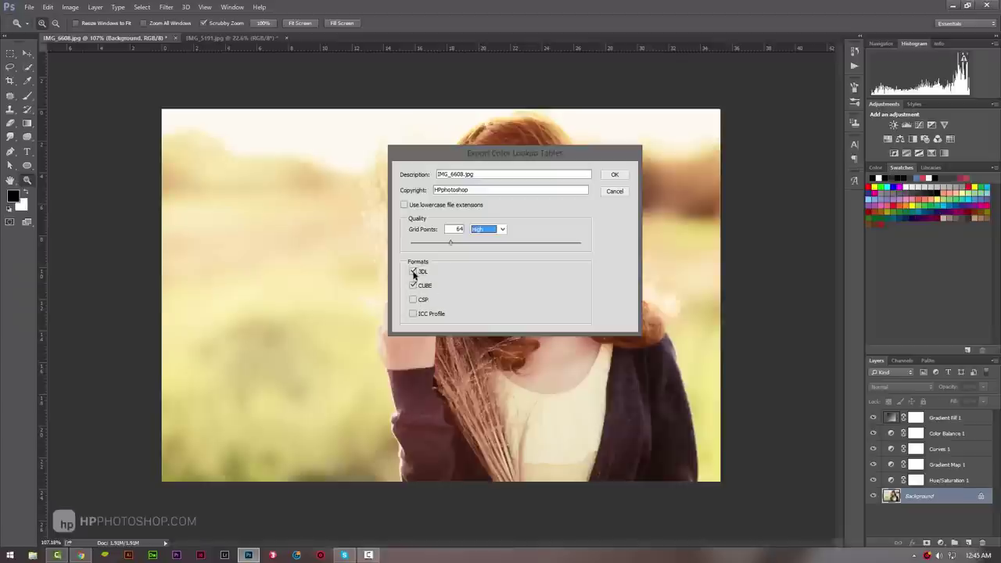
{"action": "left_click", "coordinate": [413, 299]}
{"action": "left_click", "coordinate": [413, 301]}
- Save the lookup tables as 'maunang' in the tuts folder on the D: DATA drive
{"action": "left_click", "coordinate": [611, 176]}
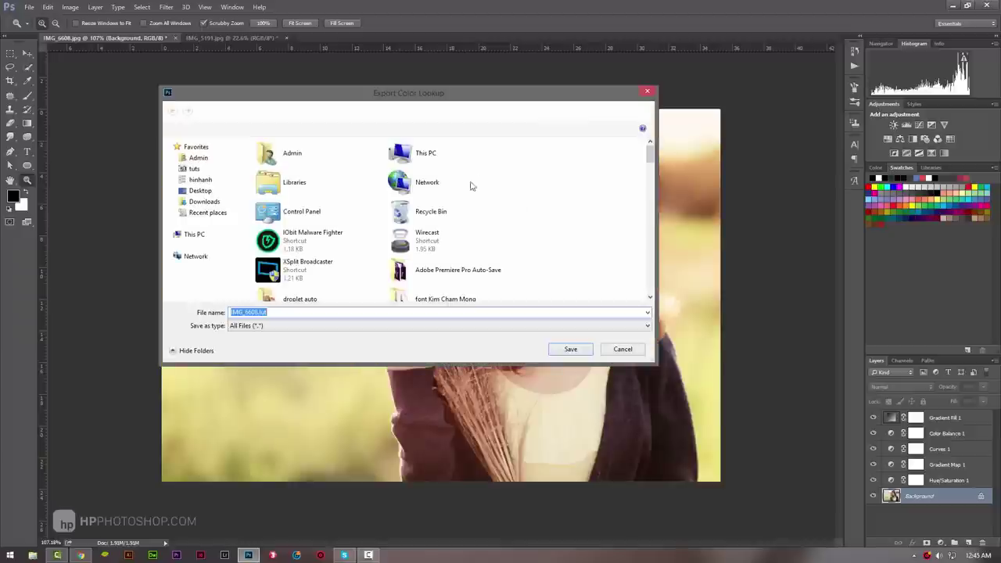
{"action": "left_click_drag", "start_coordinate": [438, 96], "coordinate": [454, 100]}
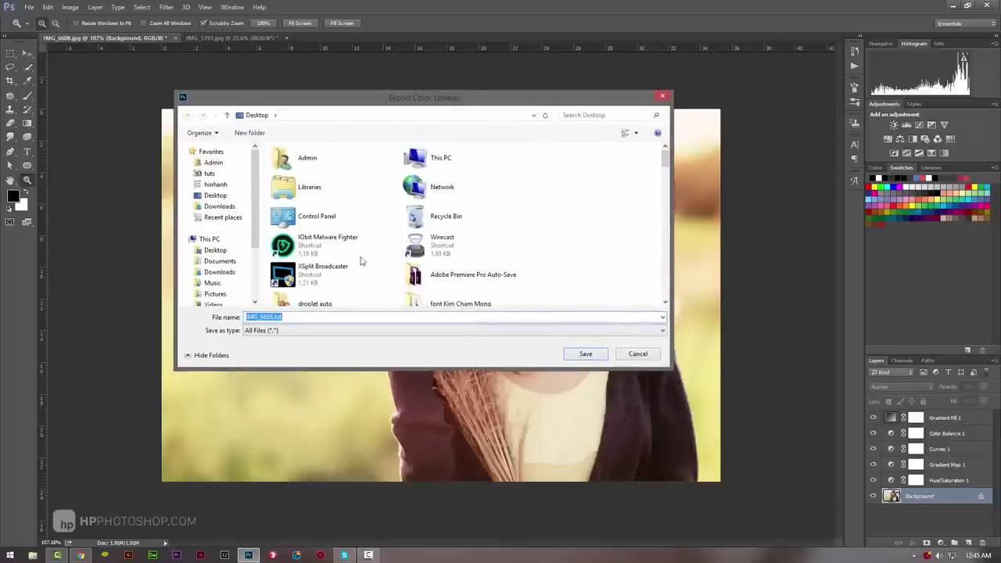
{"action": "mouse_move", "coordinate": [667, 161]}
{"action": "left_mouse_down"}
{"action": "mouse_move", "coordinate": [669, 195]}
{"action": "mouse_move", "coordinate": [666, 152]}
{"action": "left_mouse_up"}
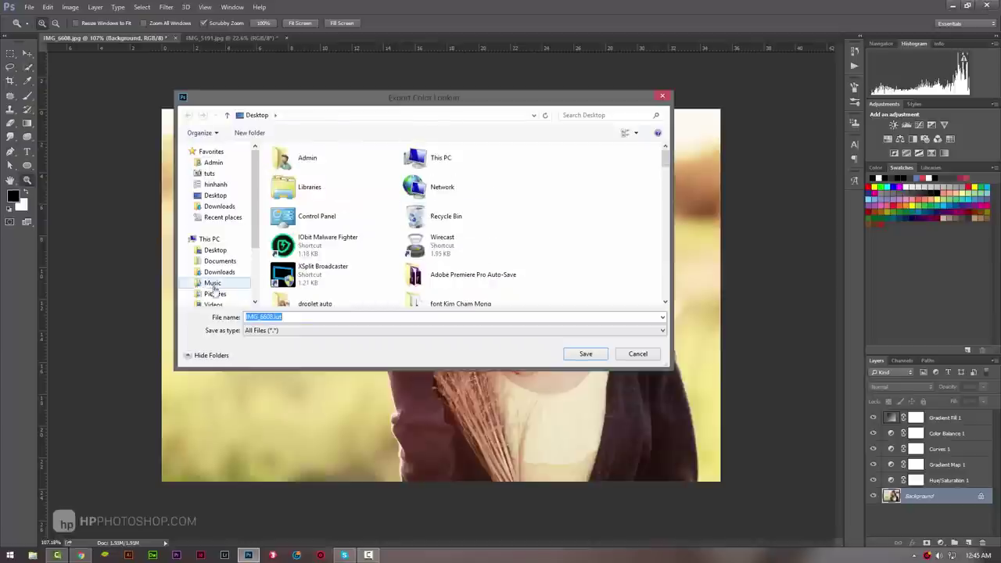
{"action": "left_click", "coordinate": [209, 172]}
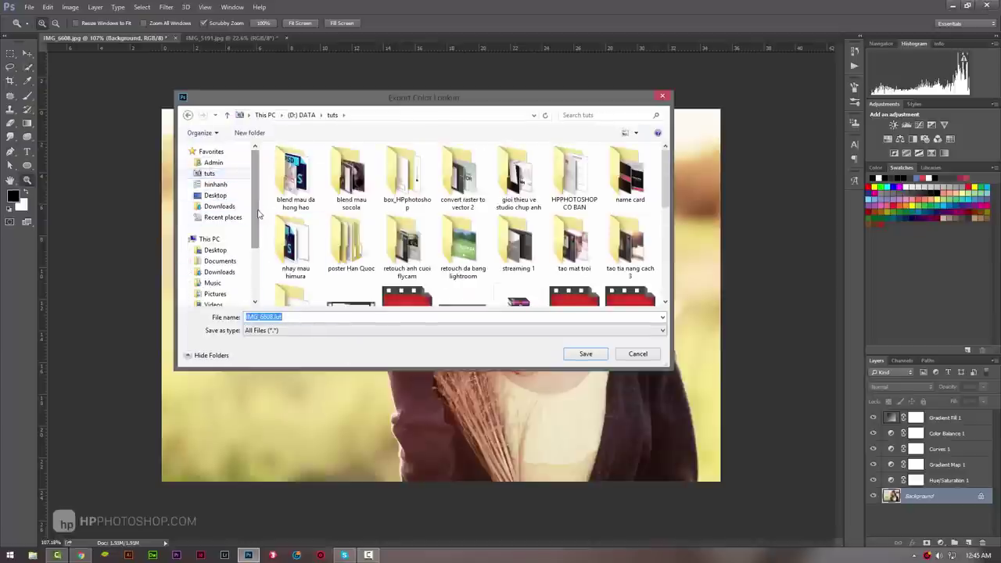
{"action": "type", "text": "maunang"}
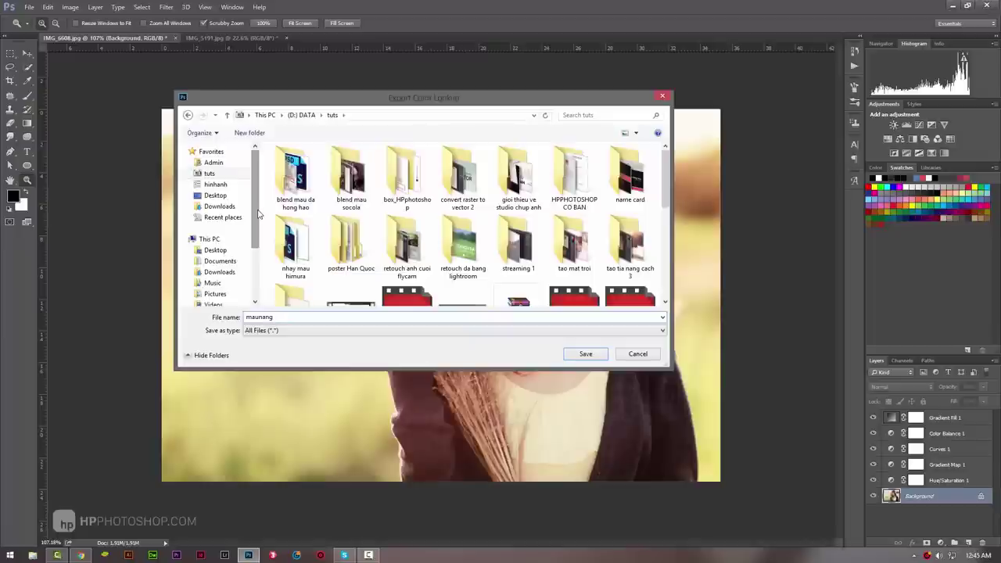
{"action": "key", "text": "Return"}
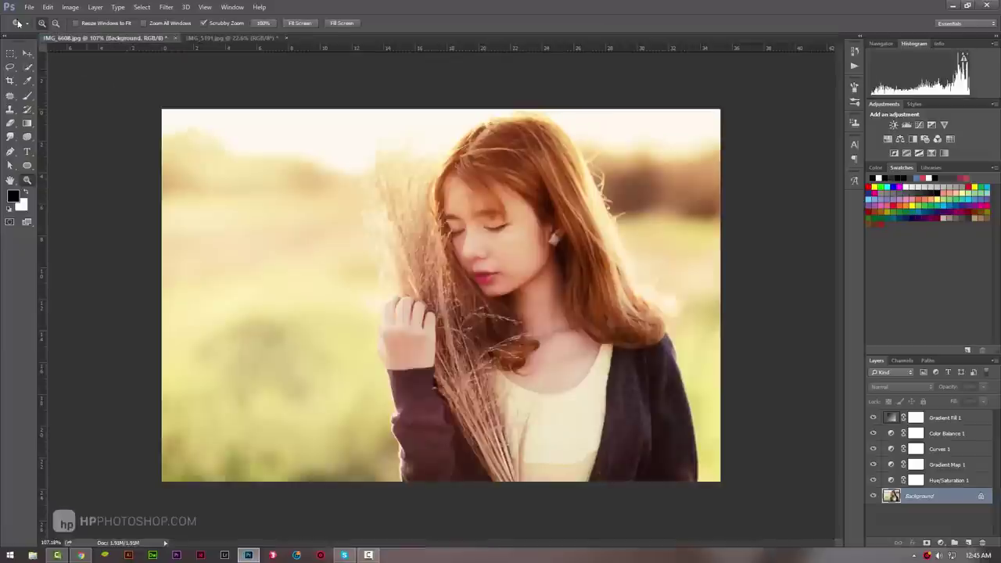
- Re-export the lookup tables as 'maunang_HPphotoshop' in 3DL and CUBE into the tuts folder
{"action": "left_click", "coordinate": [24, 8]}
{"action": "mouse_move", "coordinate": [46, 158]}
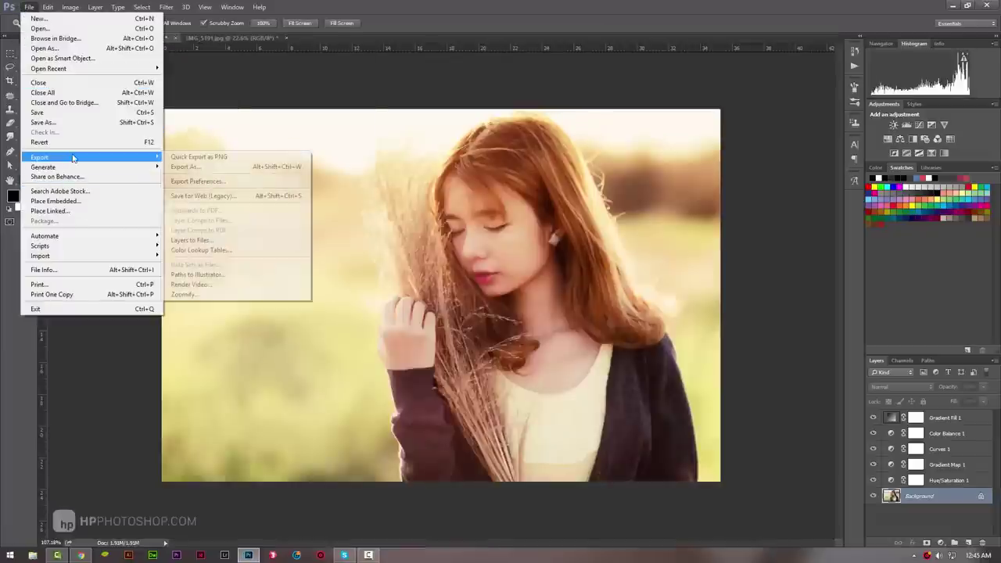
{"action": "left_click", "coordinate": [219, 244]}
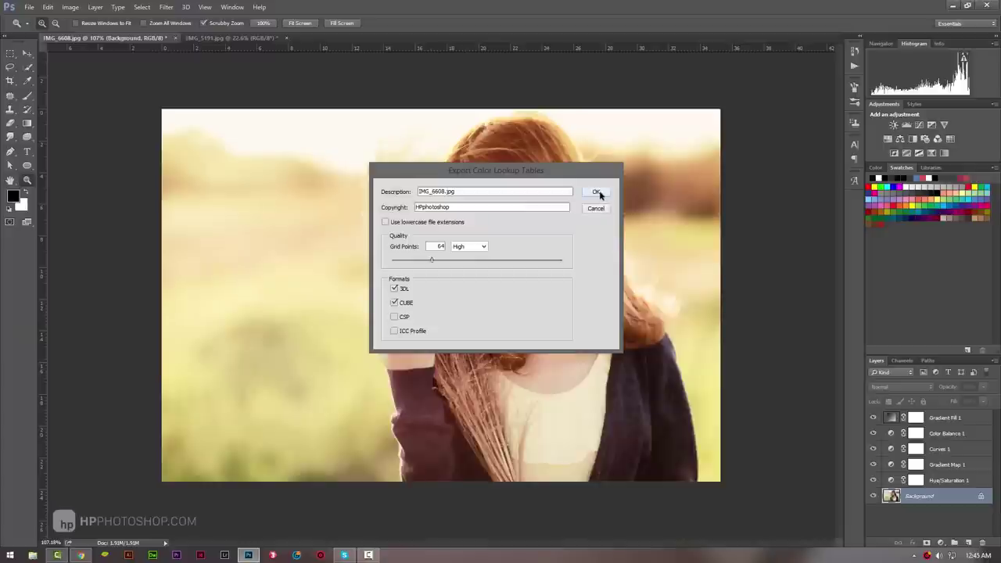
{"action": "left_click", "coordinate": [597, 192]}
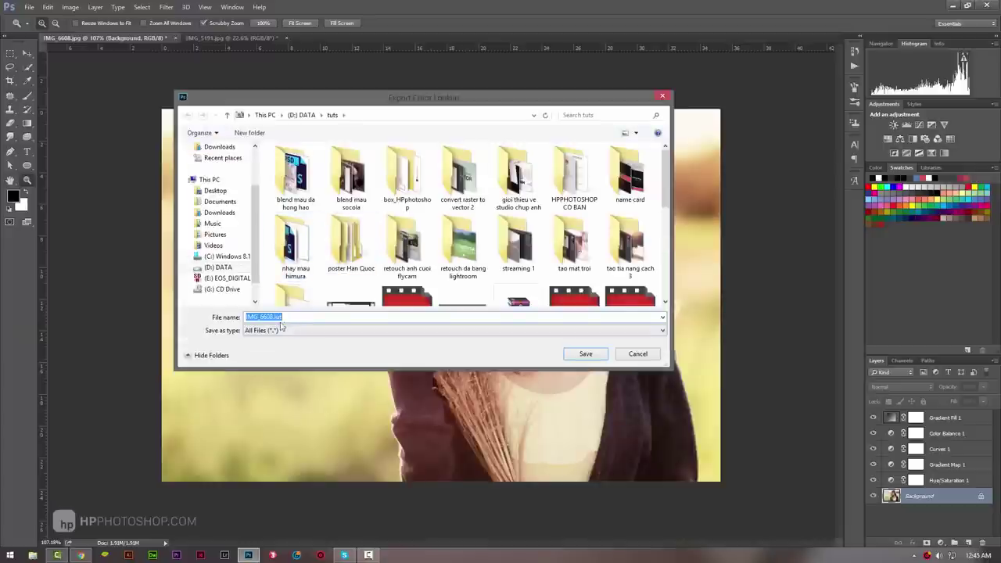
{"action": "left_click", "coordinate": [275, 318]}
{"action": "left_click_drag", "start_coordinate": [272, 317], "coordinate": [244, 317]}
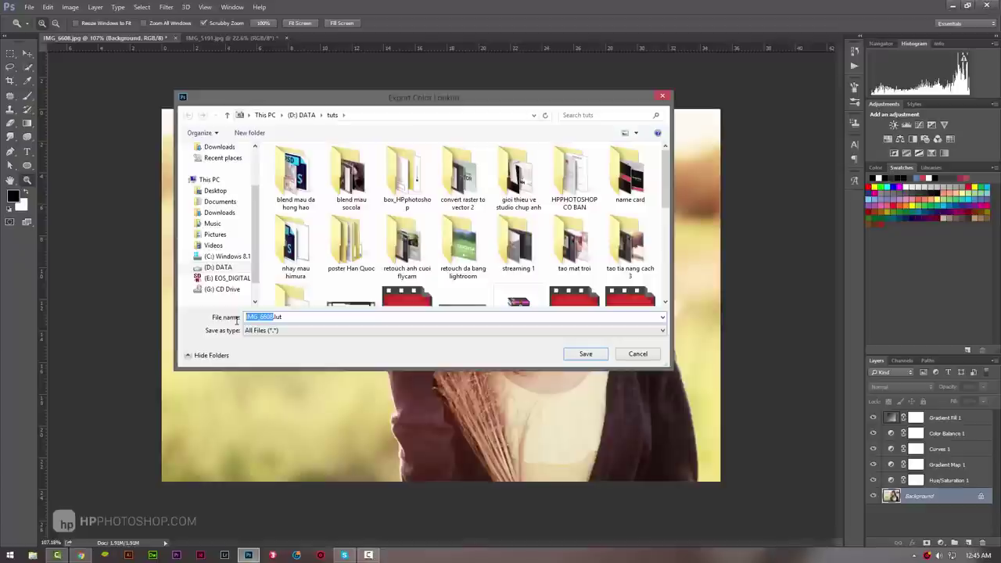
{"action": "type", "text": "maunang_HPphoto"}
{"action": "type", "text": "shop"}
{"action": "left_click", "coordinate": [585, 353]}
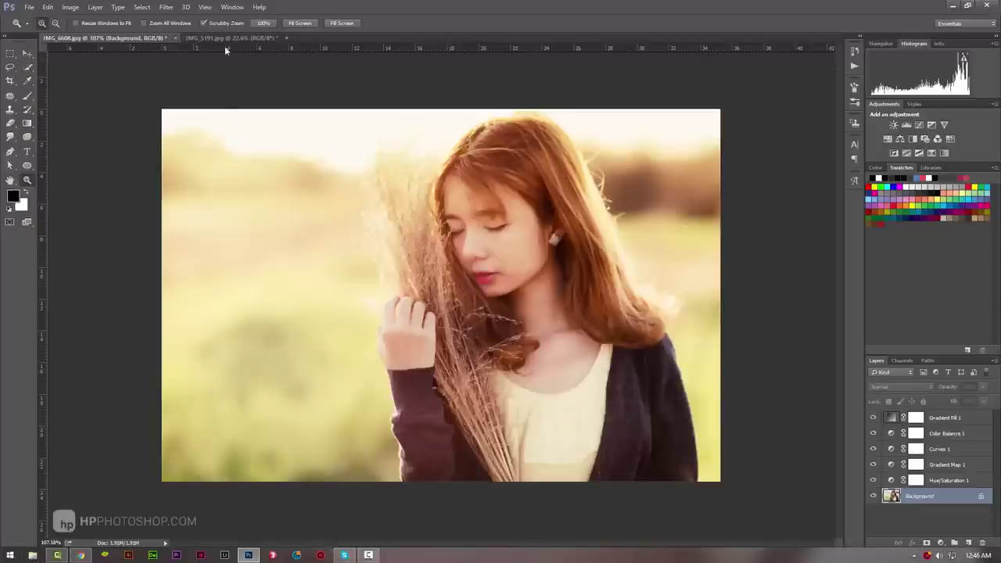
- Open the tuts folder in File Explorer and compare sizes of the maunang and maunang_HPphotoshop files
{"action": "left_click", "coordinate": [35, 556]}
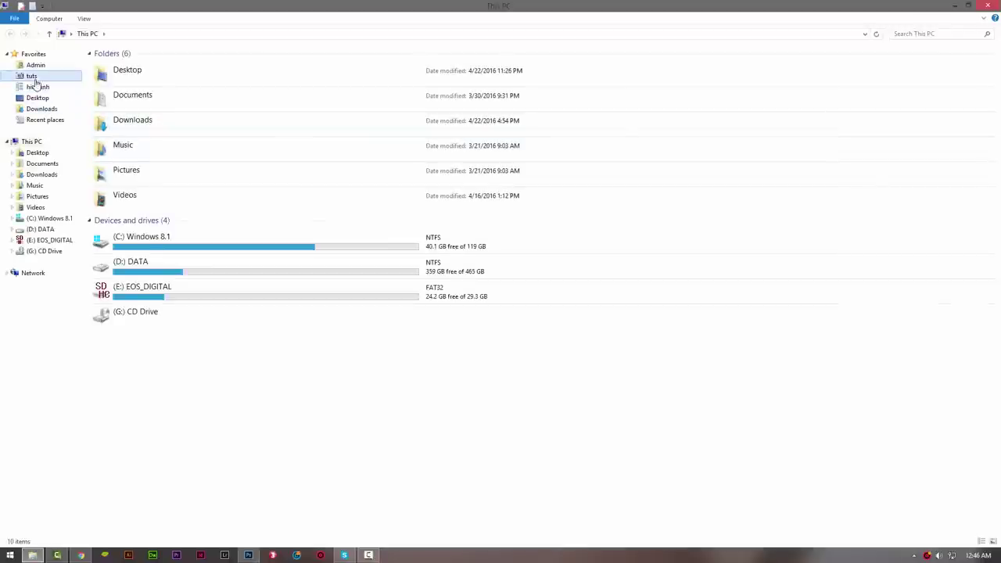
{"action": "left_click", "coordinate": [34, 78]}
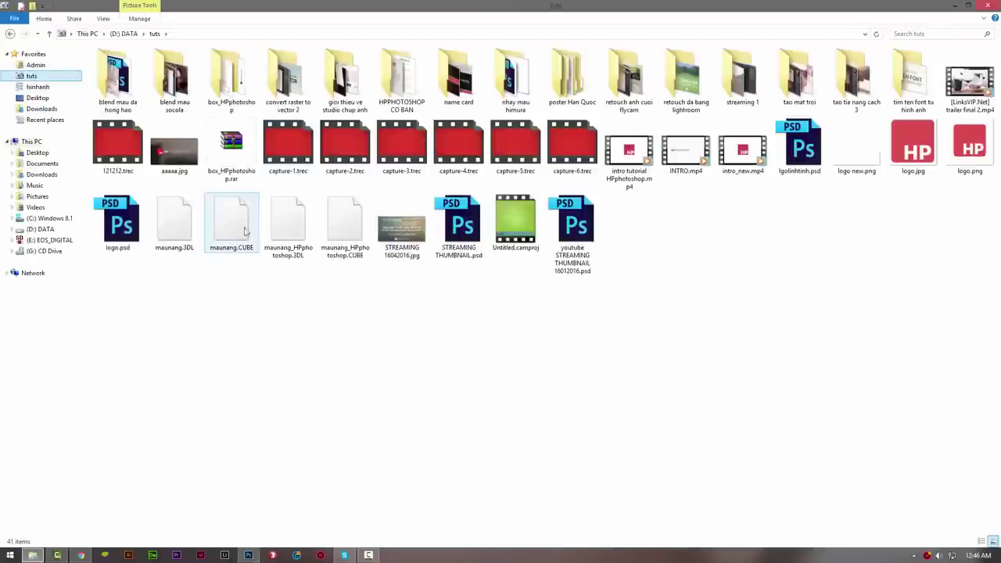
{"action": "left_click", "coordinate": [182, 229]}
{"action": "left_click", "coordinate": [243, 223]}
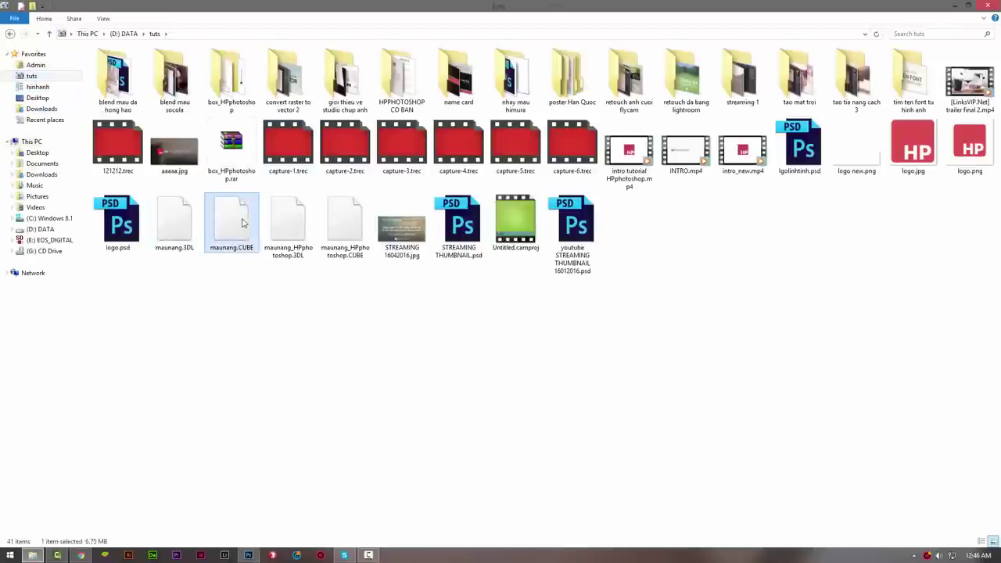
{"action": "left_click", "coordinate": [331, 227]}
{"action": "left_click", "coordinate": [298, 237]}
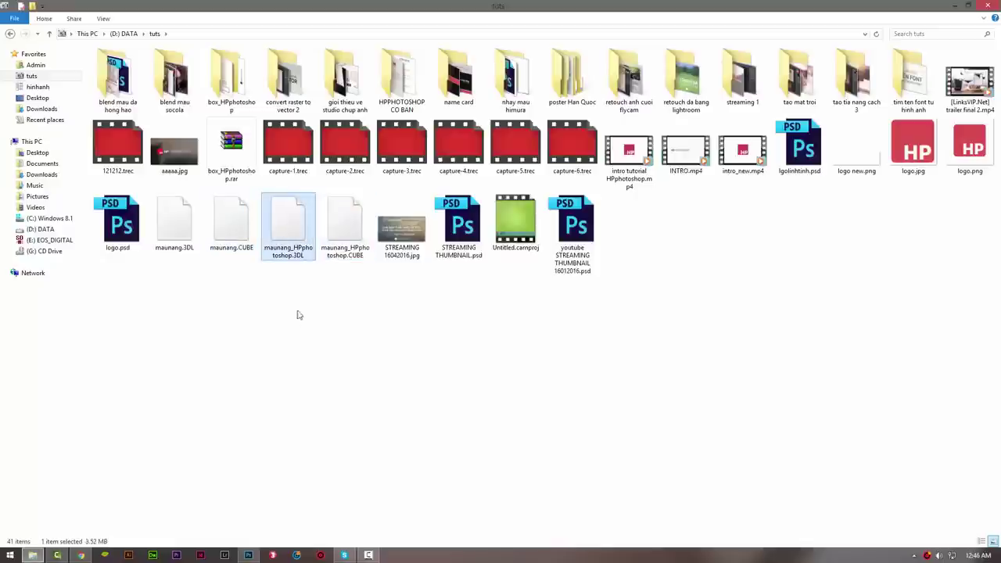
{"action": "left_click", "coordinate": [251, 260]}
{"action": "left_click_drag", "start_coordinate": [238, 294], "coordinate": [183, 239]}
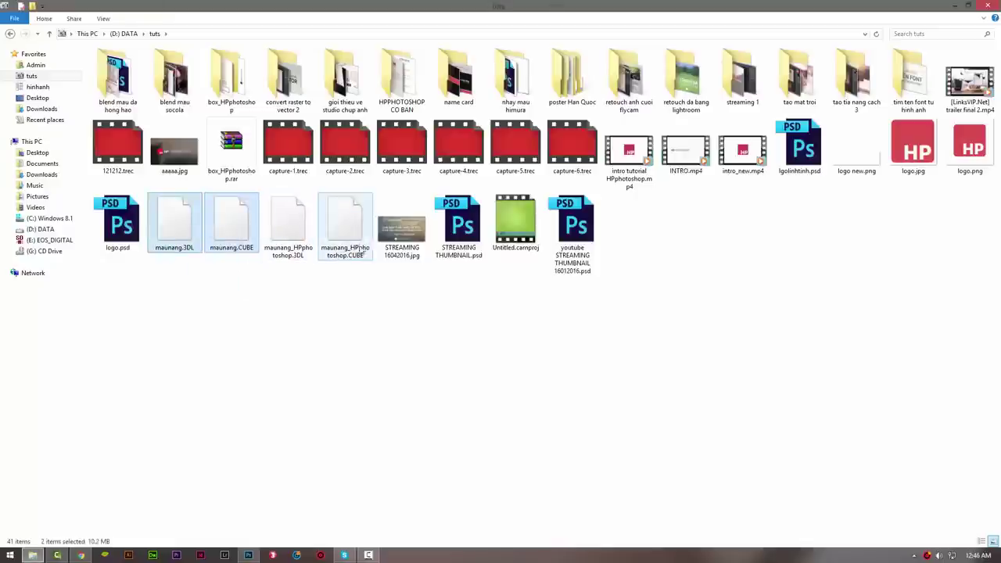
{"action": "left_click", "coordinate": [300, 245]}
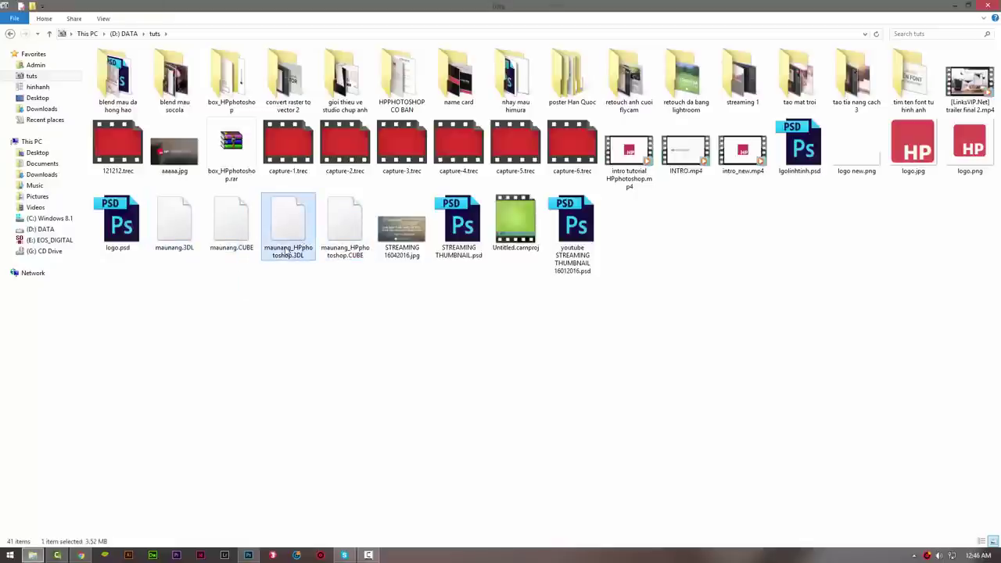
{"action": "key", "text": "Right"}
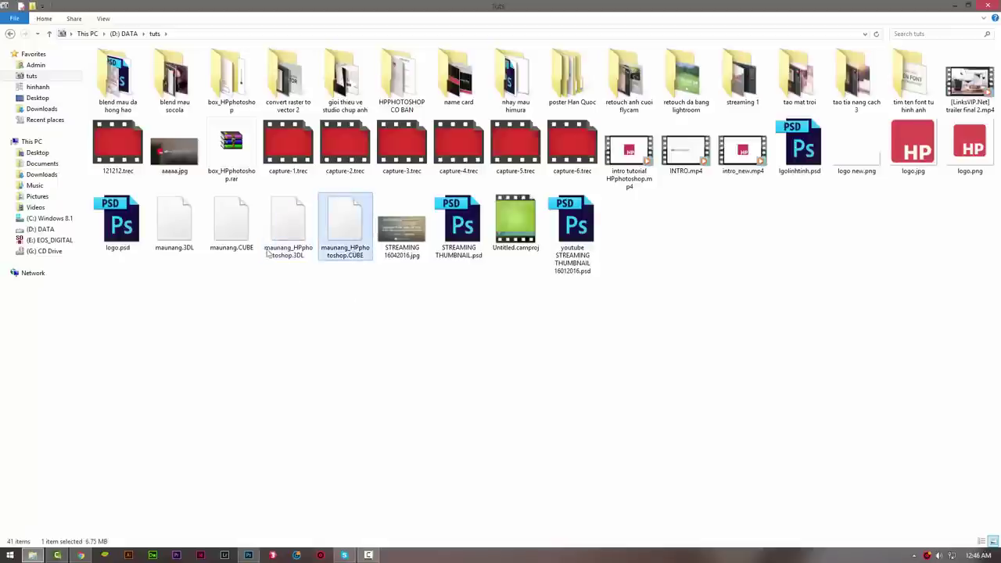
{"action": "left_click", "coordinate": [232, 223], "text": "ctrl"}
{"action": "left_click", "coordinate": [175, 223], "text": "ctrl"}
{"action": "left_click", "coordinate": [252, 425]}
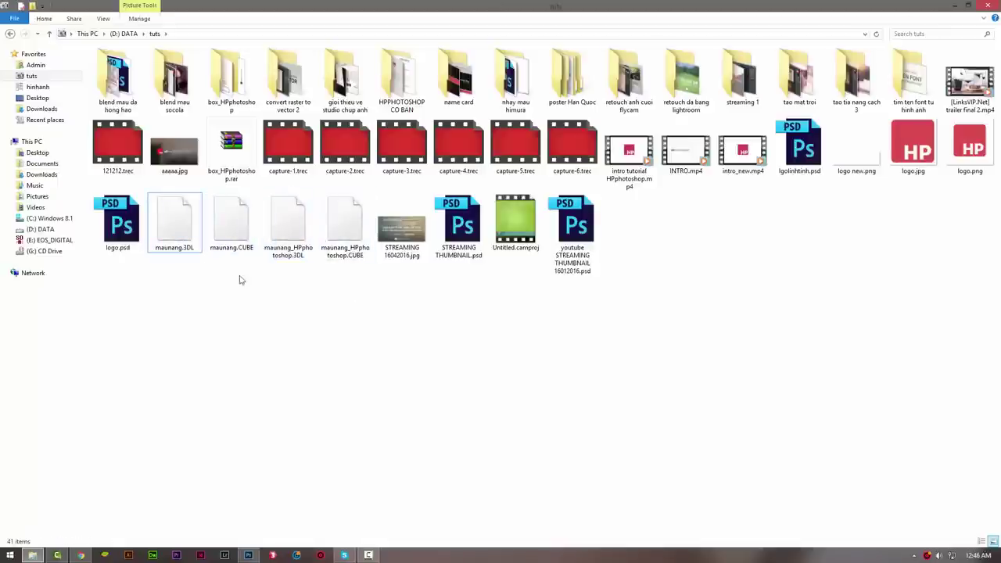
- Delete the older maunang.3DL and maunang.CUBE, then return to Photoshop
{"action": "left_click_drag", "start_coordinate": [241, 280], "coordinate": [196, 242]}
{"action": "key", "text": "Delete"}
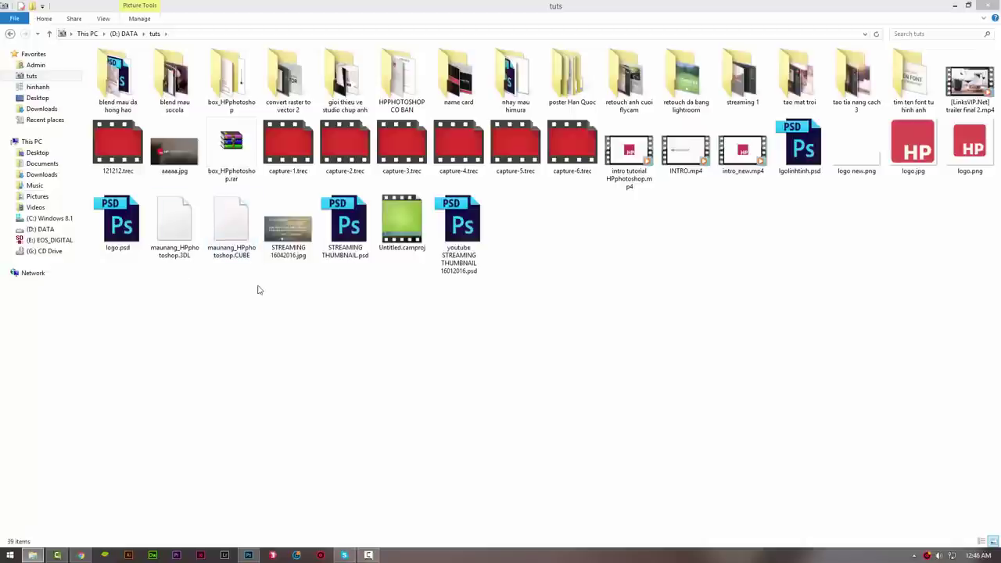
{"action": "left_click_drag", "start_coordinate": [258, 290], "coordinate": [176, 234]}
{"action": "left_click", "coordinate": [212, 305]}
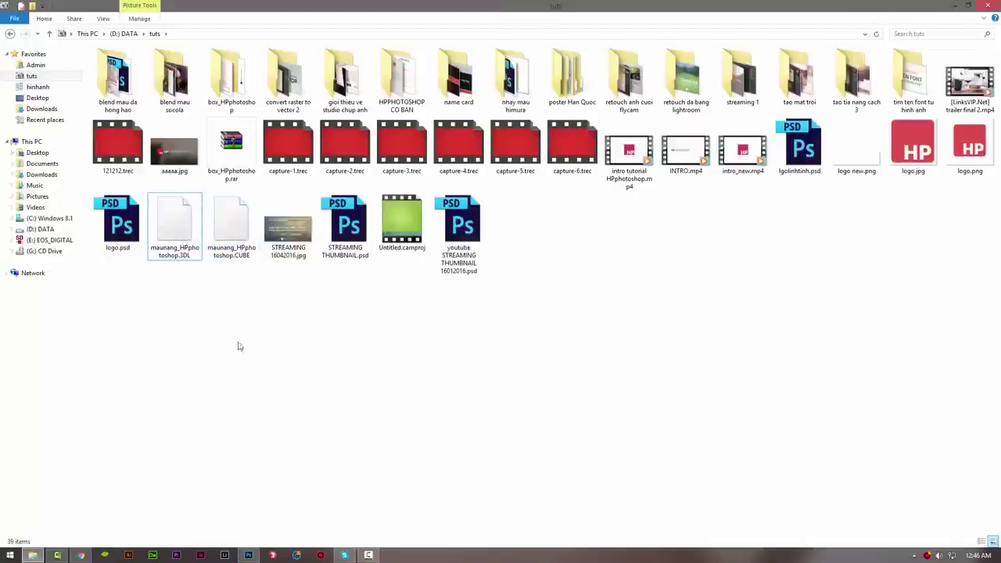
{"action": "left_click", "coordinate": [248, 555]}
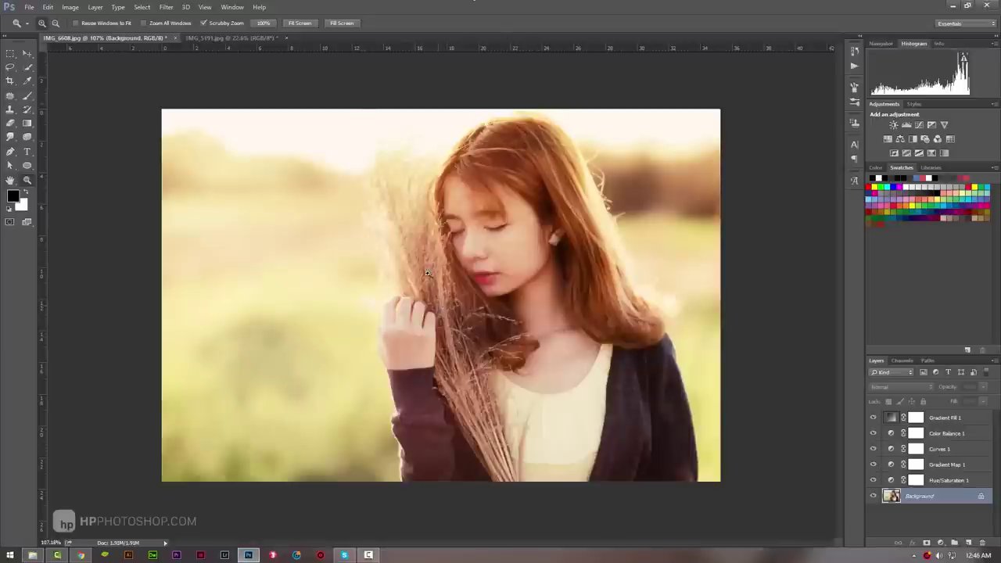
- On IMG_5191, delete the selected adjustment layers and add a Color Lookup adjustment layer
{"action": "left_click", "coordinate": [229, 37]}
{"action": "key", "text": "Delete"}
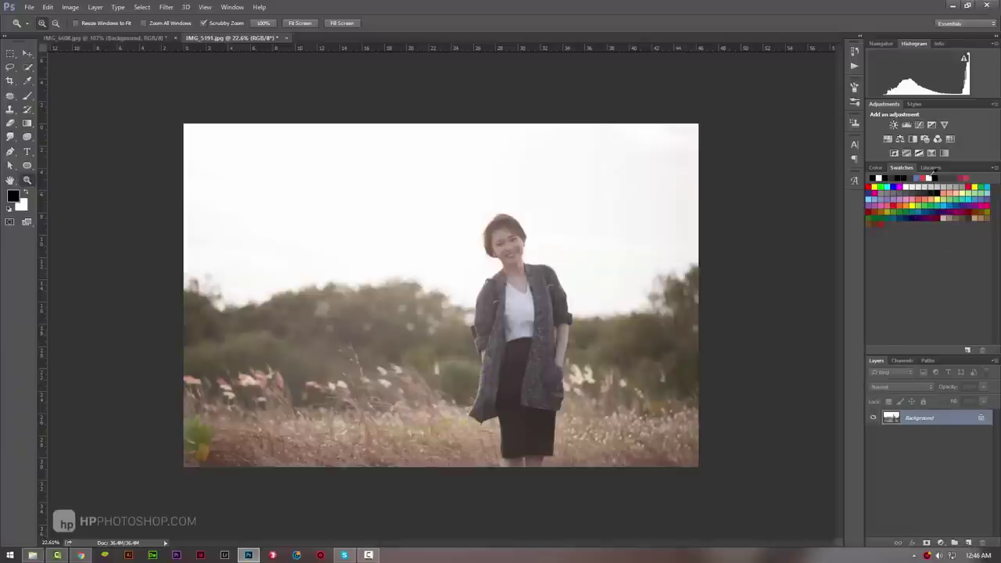
{"action": "left_click", "coordinate": [941, 542]}
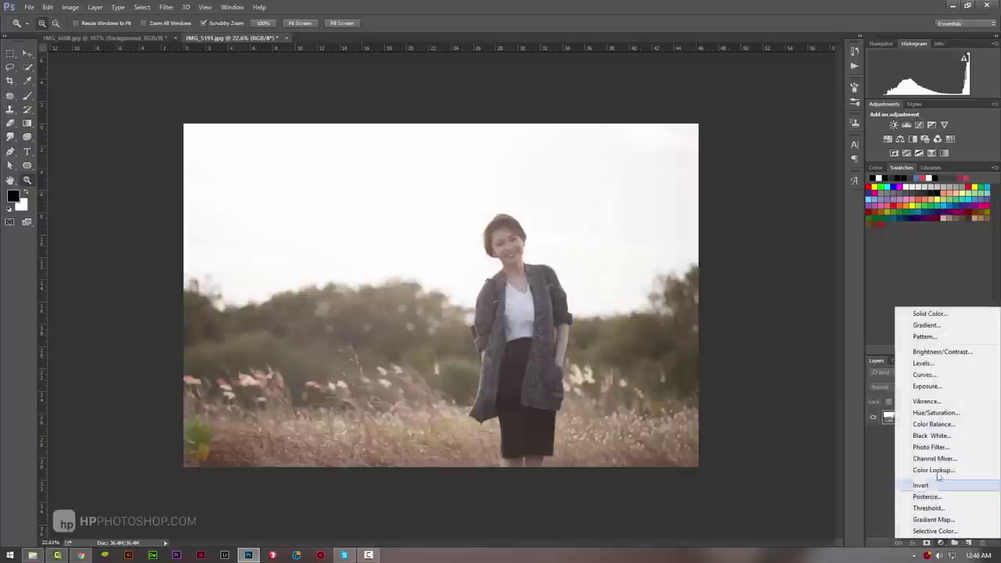
{"action": "left_click", "coordinate": [940, 470]}
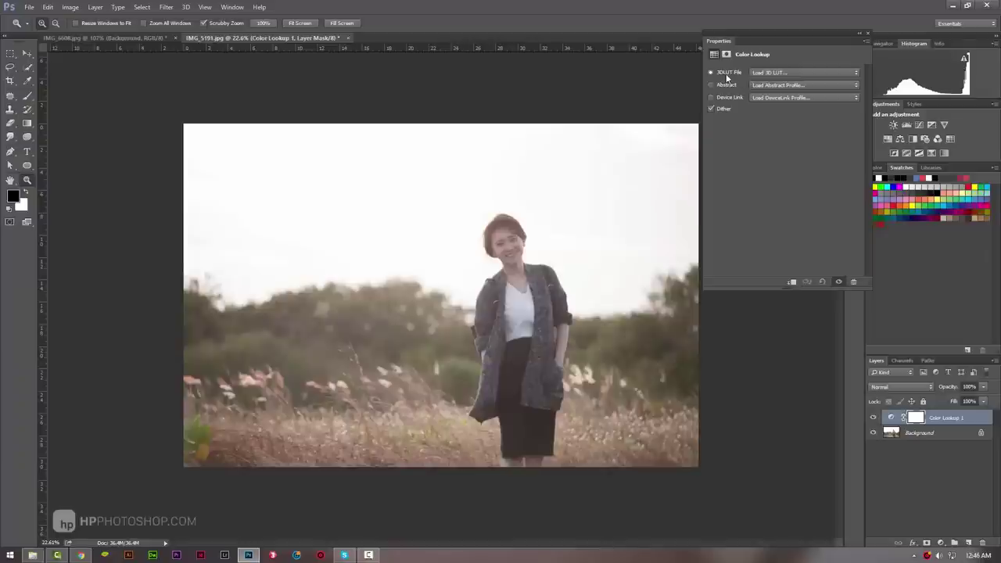
- Try the LateSunset, Fuji ETERNA 250D and EdgyAmber.3DL looks, ending on EdgyAmber
{"action": "left_click", "coordinate": [770, 74]}
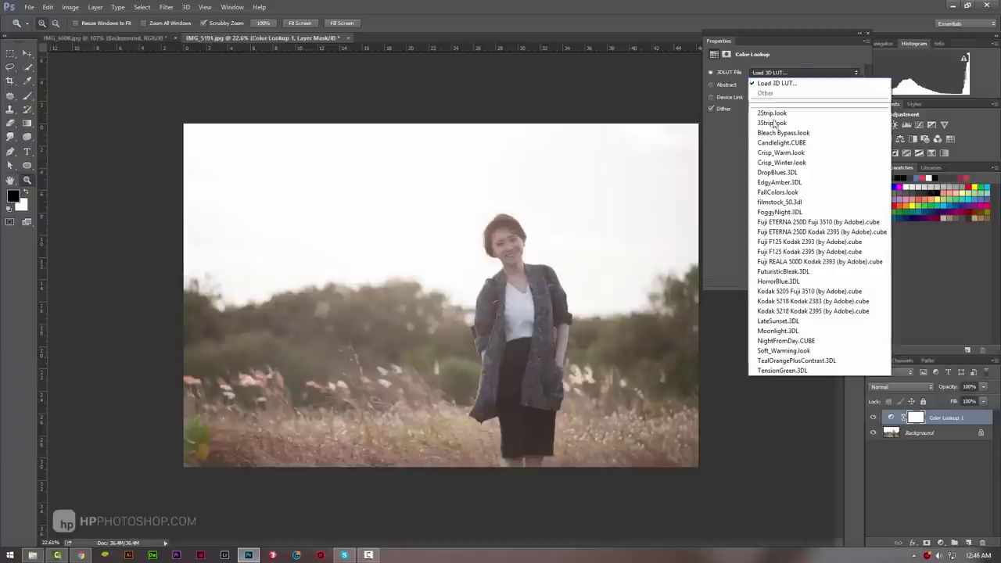
{"action": "left_click", "coordinate": [778, 321]}
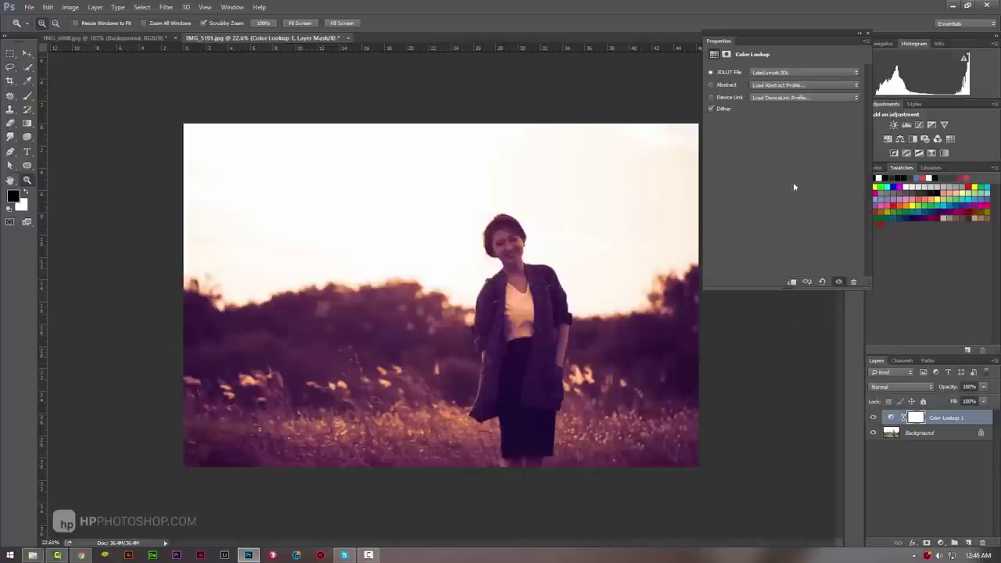
{"action": "left_click", "coordinate": [801, 73]}
{"action": "left_click", "coordinate": [801, 222]}
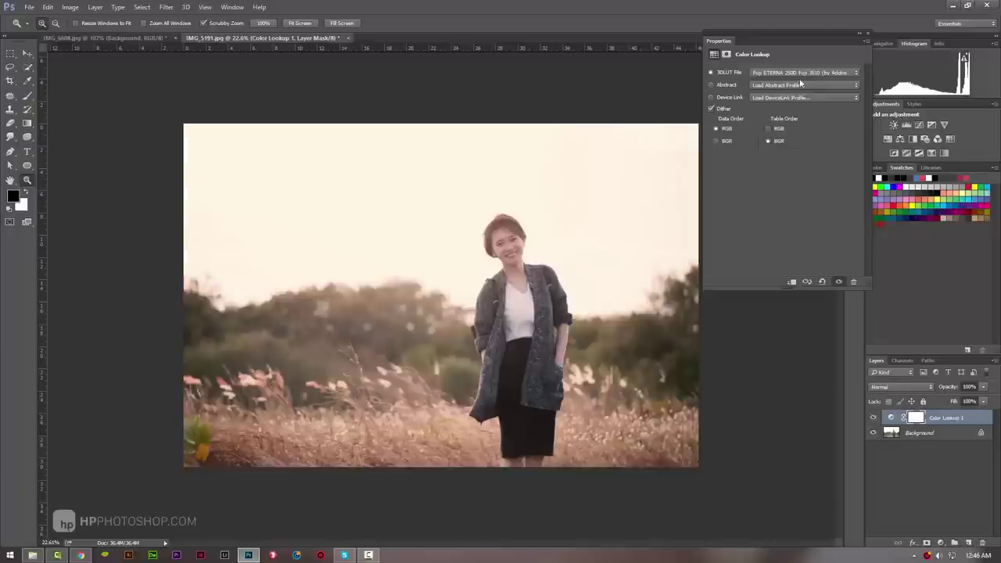
{"action": "left_click", "coordinate": [800, 74]}
{"action": "left_click", "coordinate": [778, 185]}
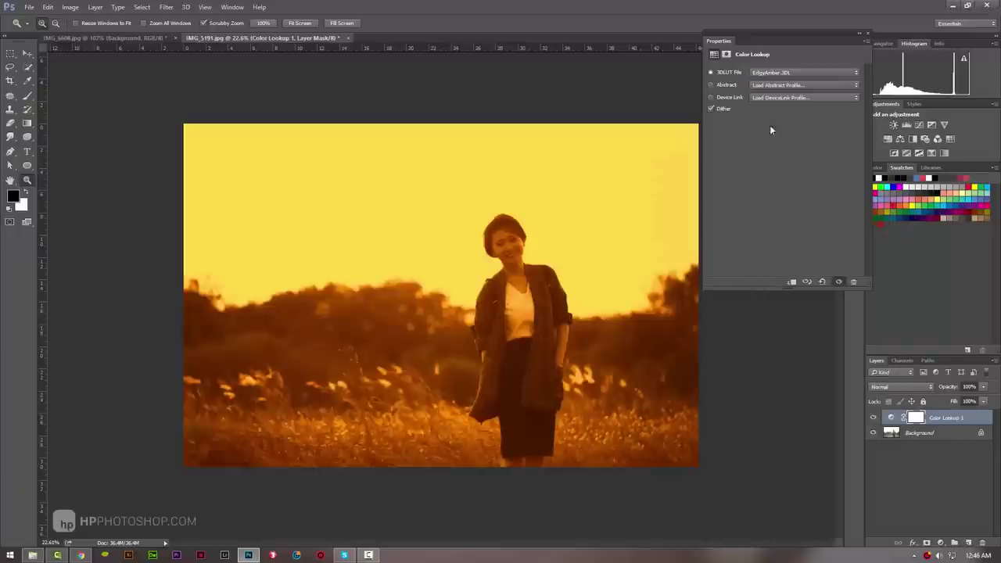
{"action": "left_click", "coordinate": [810, 73]}
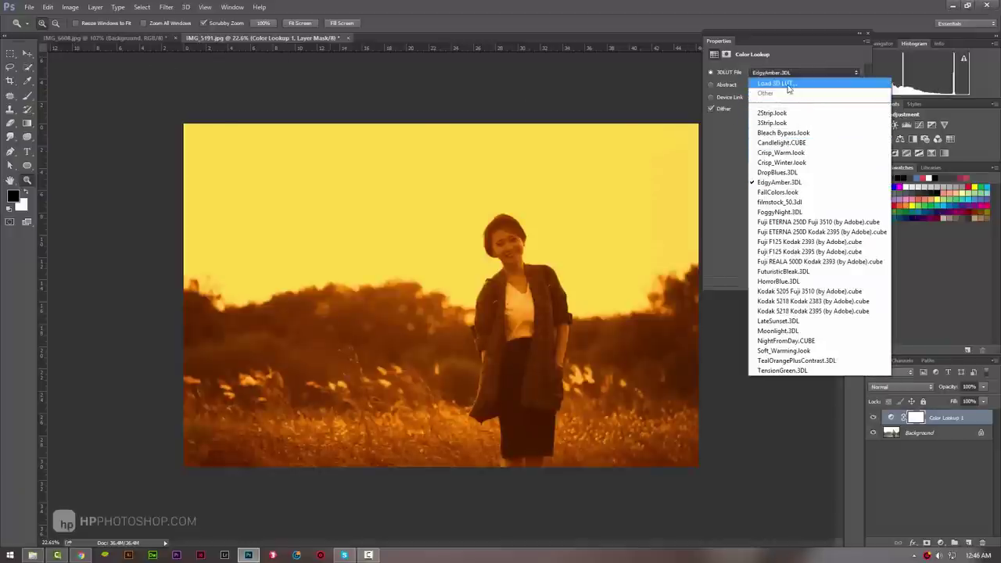
- Load maunang_HPphotoshop.CUBE from the tuts folder as the Color Lookup's 3D LUT
{"action": "left_click", "coordinate": [784, 84]}
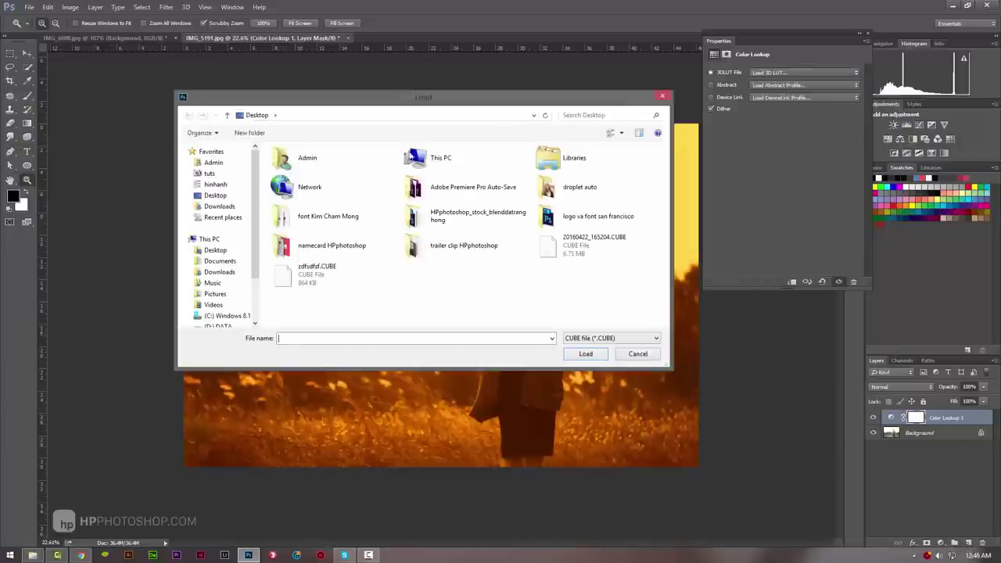
{"action": "left_click", "coordinate": [209, 173]}
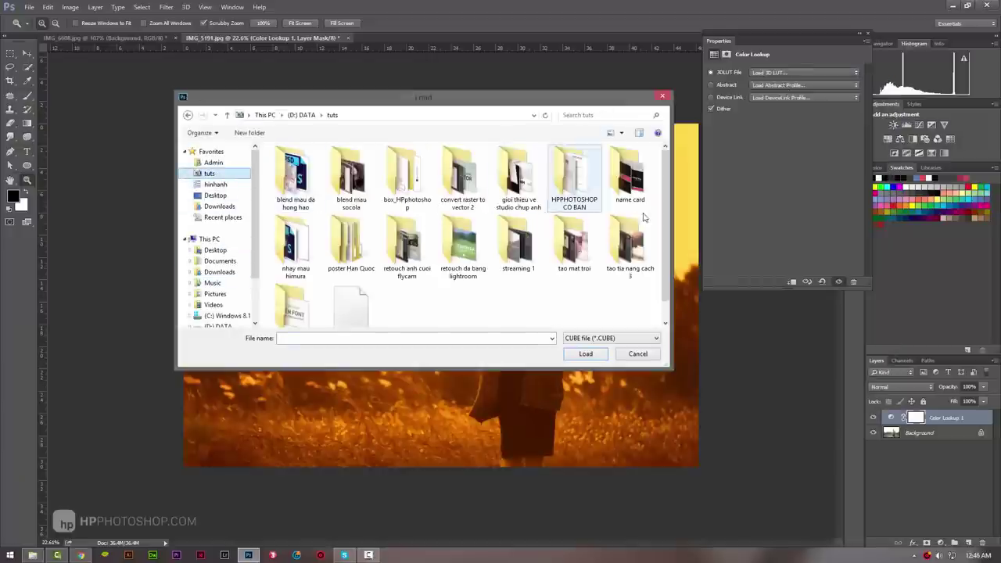
{"action": "left_click_drag", "start_coordinate": [664, 257], "coordinate": [664, 277]}
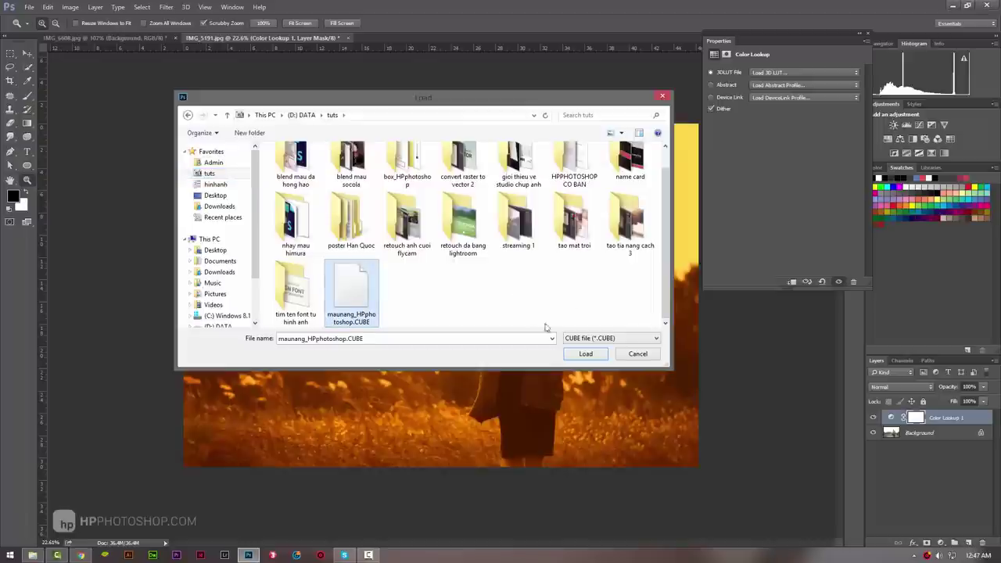
{"action": "left_click", "coordinate": [585, 353]}
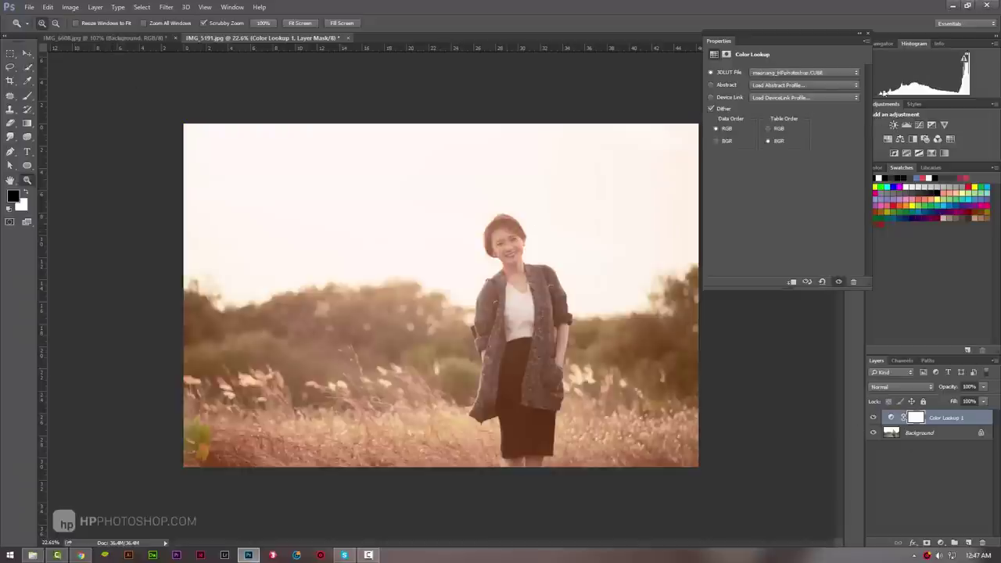
- Compare IMG_5191 with and without the LUT, then set the portrait's Gradient Map 1 opacity to 40%
{"action": "left_click", "coordinate": [873, 419]}
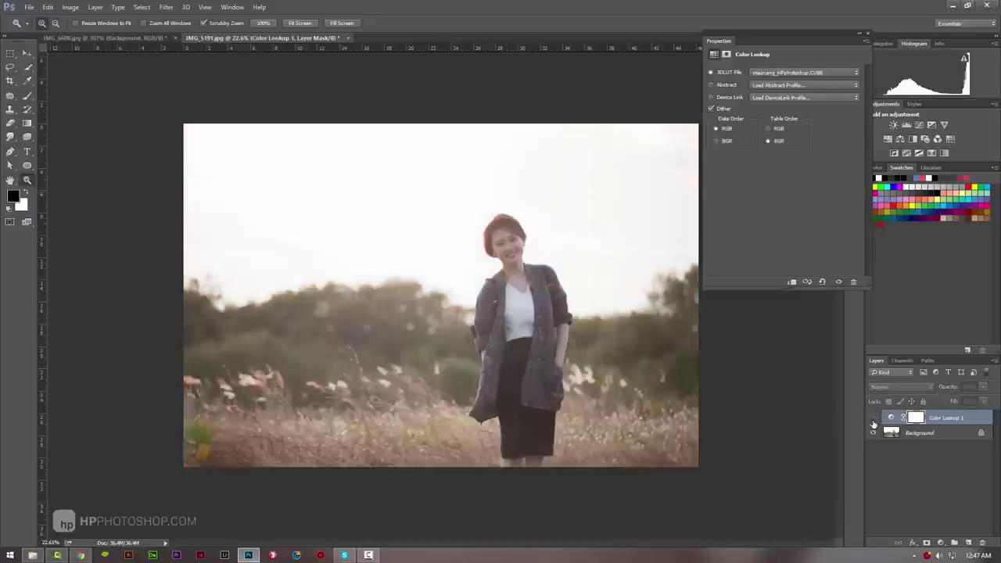
{"action": "left_click", "coordinate": [873, 420]}
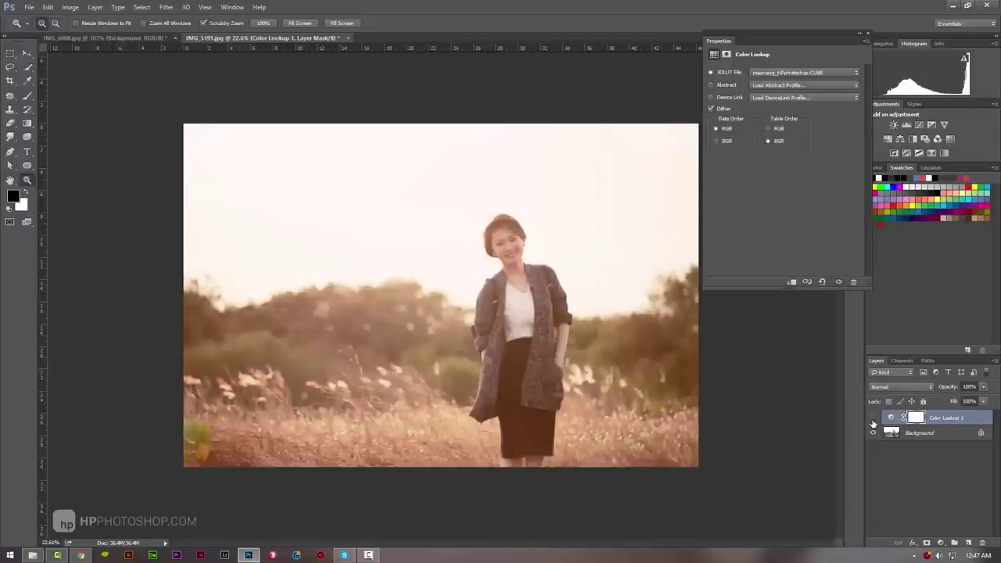
{"action": "left_click", "coordinate": [874, 420]}
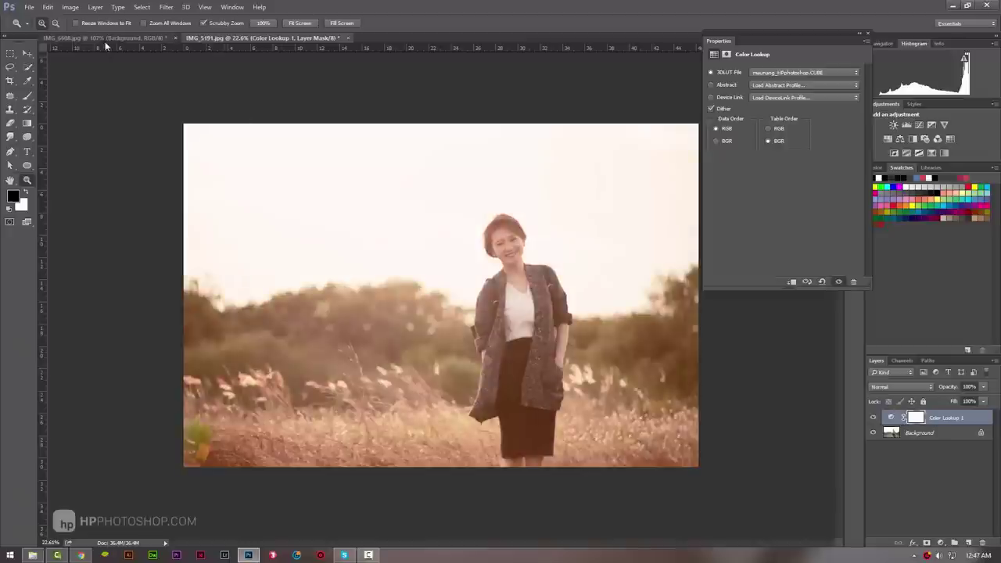
{"action": "left_click", "coordinate": [104, 37]}
{"action": "left_click", "coordinate": [864, 37]}
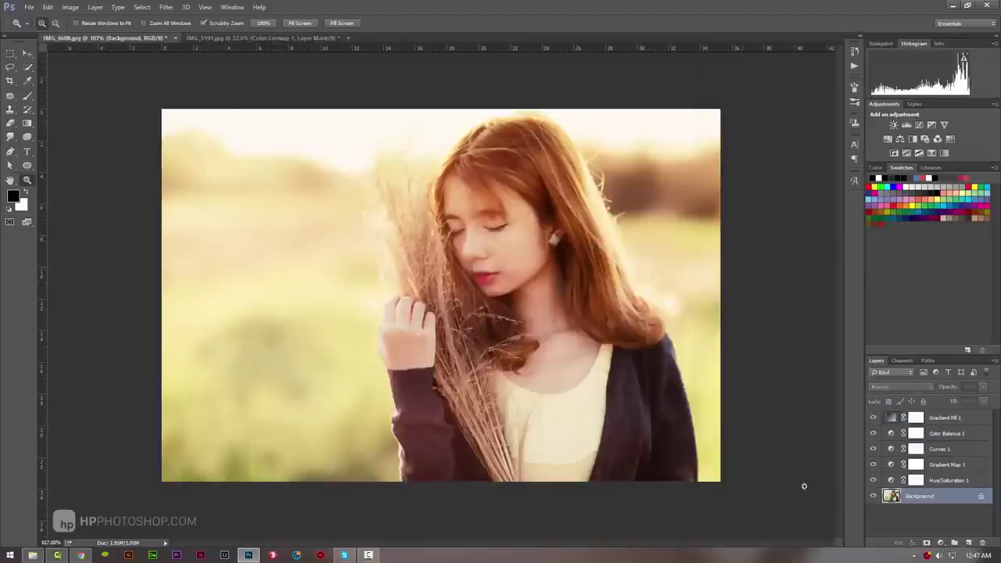
{"action": "left_click", "coordinate": [952, 450]}
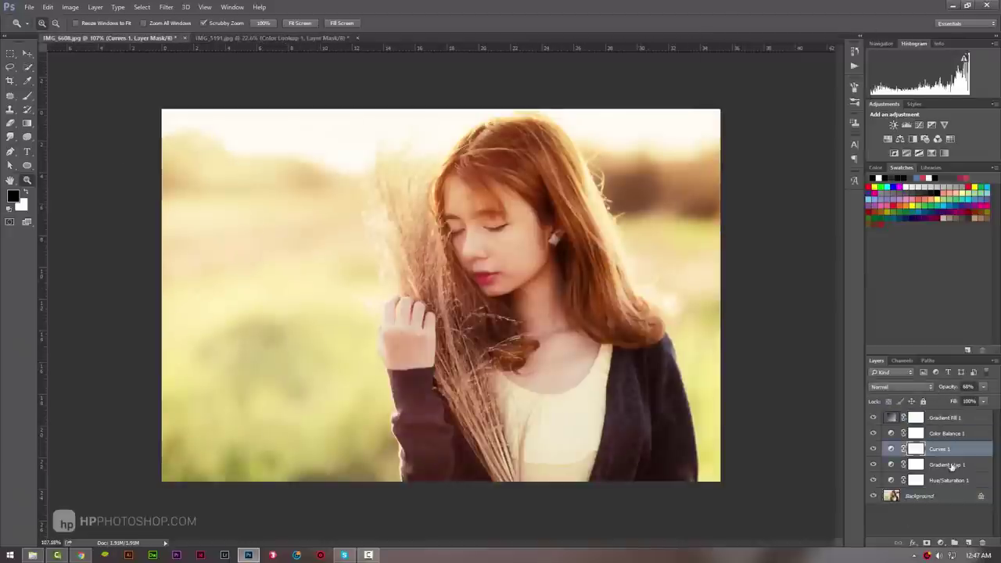
{"action": "left_click", "coordinate": [950, 465]}
{"action": "left_click_drag", "start_coordinate": [945, 389], "coordinate": [915, 389]}
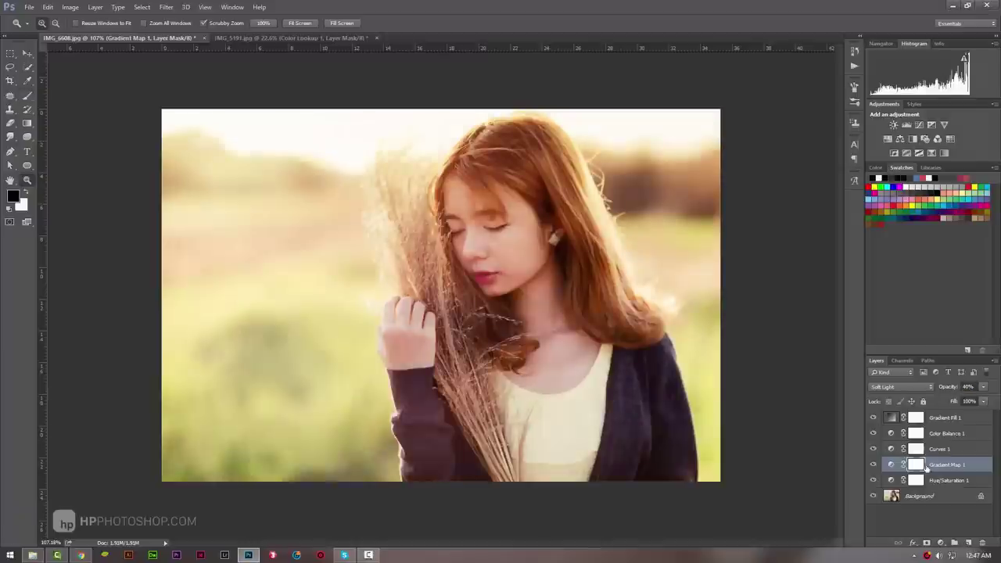
- Compare IMG_5191 against the IMG_6608 portrait, toggling the Color Lookup 1 layer on and off
{"action": "left_click", "coordinate": [264, 38]}
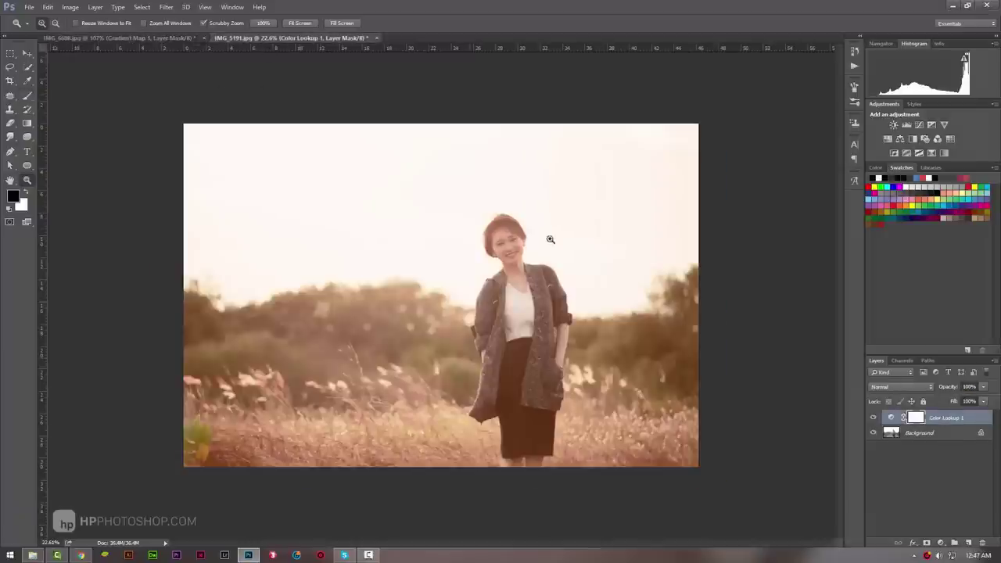
{"action": "key", "text": "ctrl+Tab"}
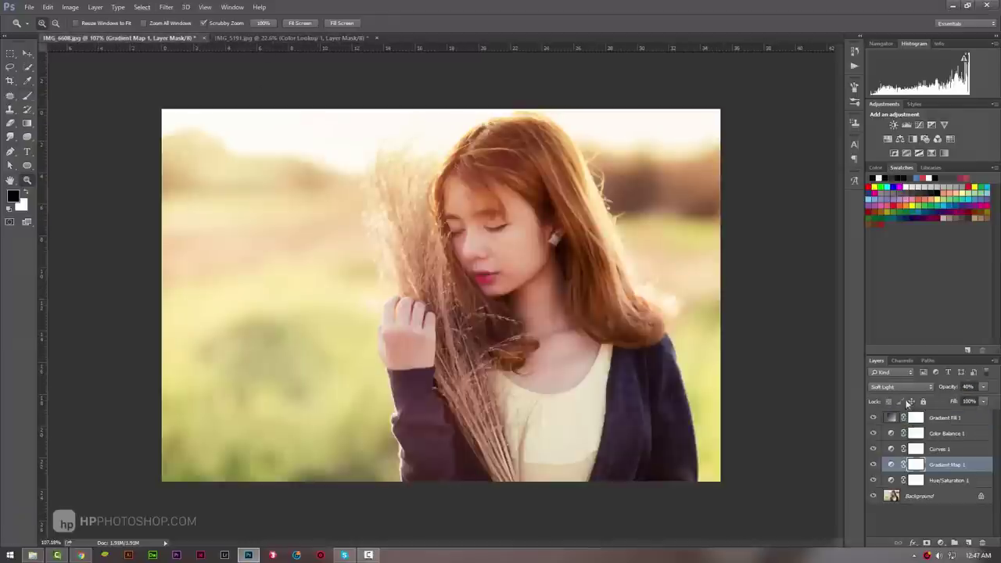
{"action": "left_click", "coordinate": [942, 450]}
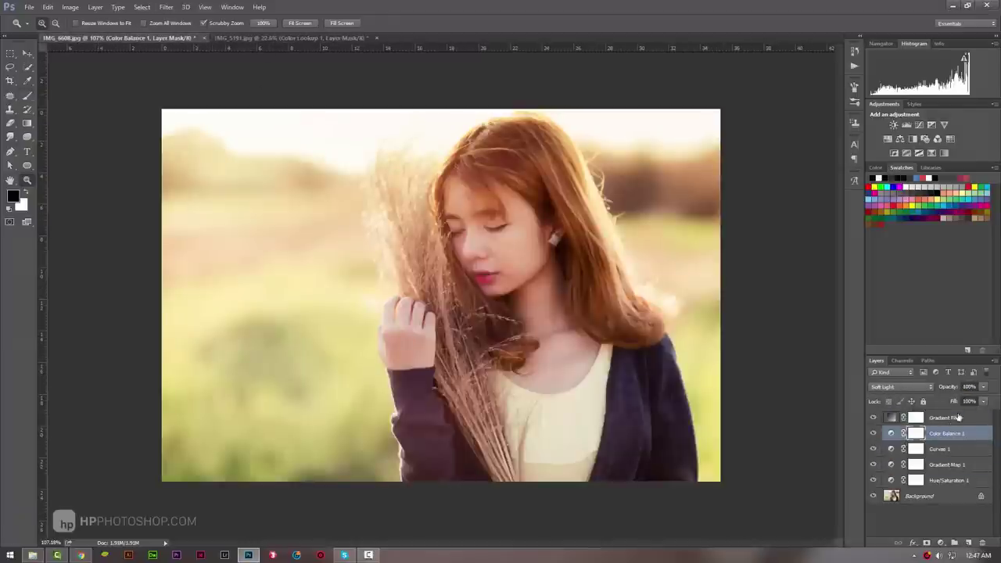
{"action": "left_click", "coordinate": [944, 418]}
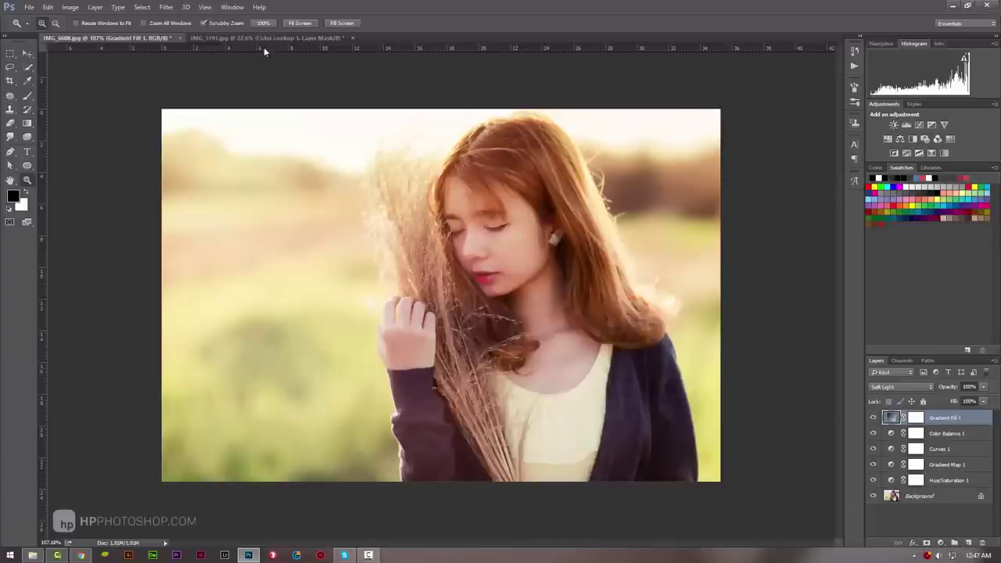
{"action": "left_click", "coordinate": [230, 39]}
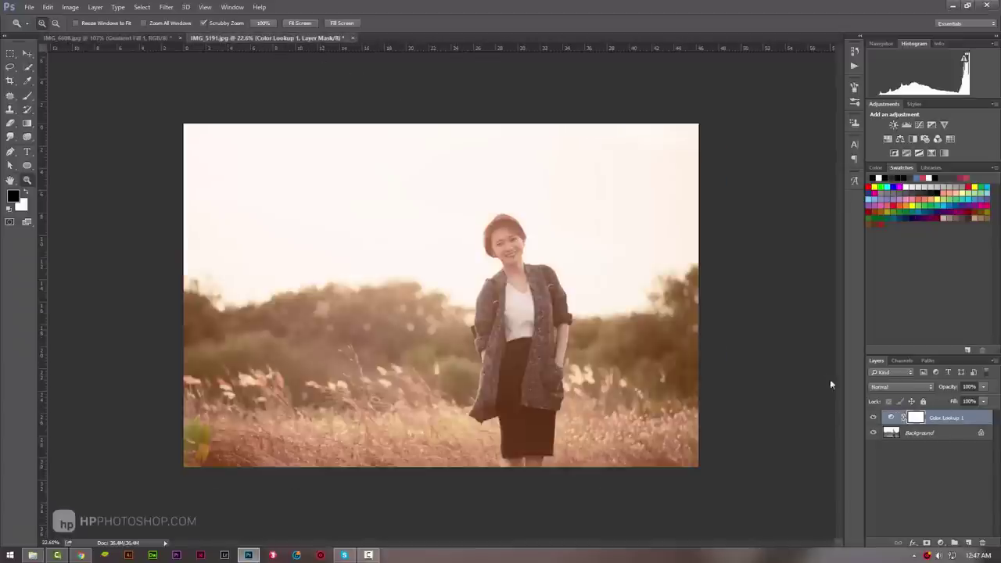
{"action": "left_click", "coordinate": [874, 418]}
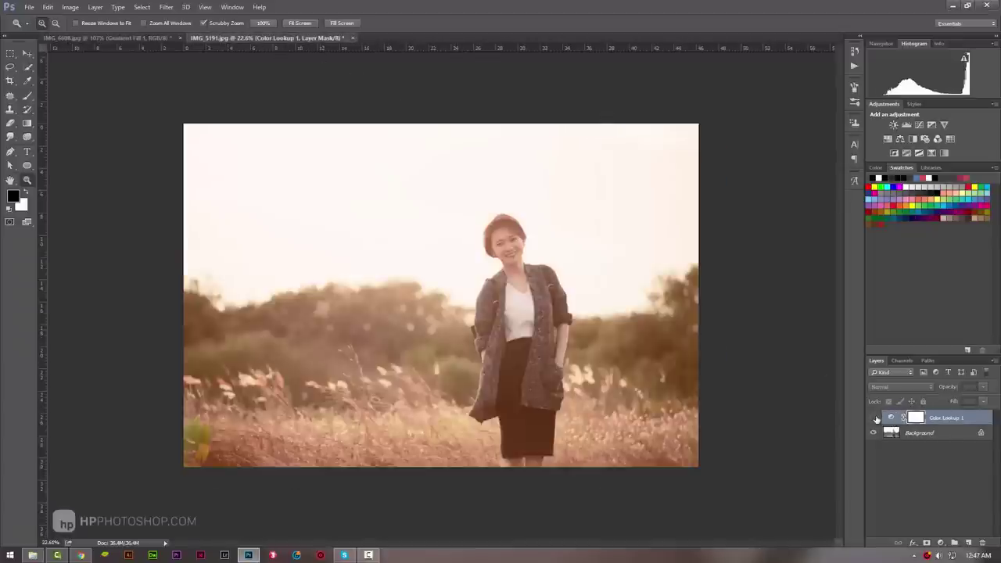
{"action": "left_click", "coordinate": [873, 418]}
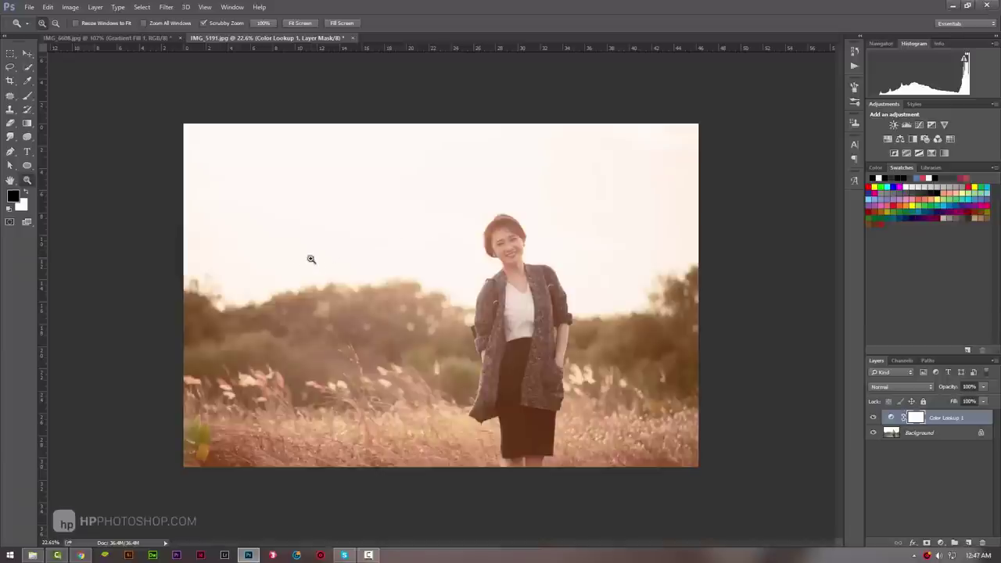
{"action": "left_click", "coordinate": [162, 39]}
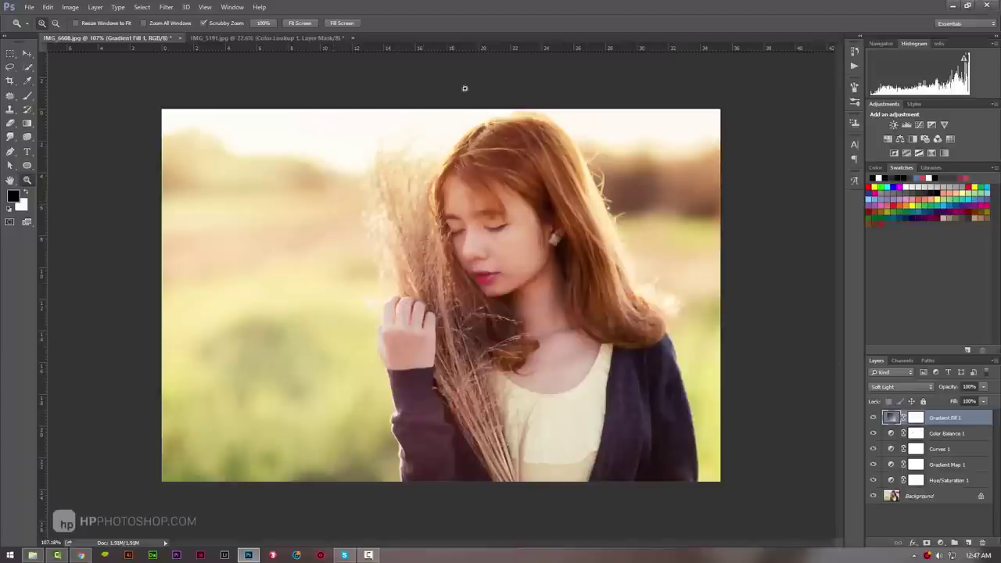
{"action": "left_click", "coordinate": [276, 37]}
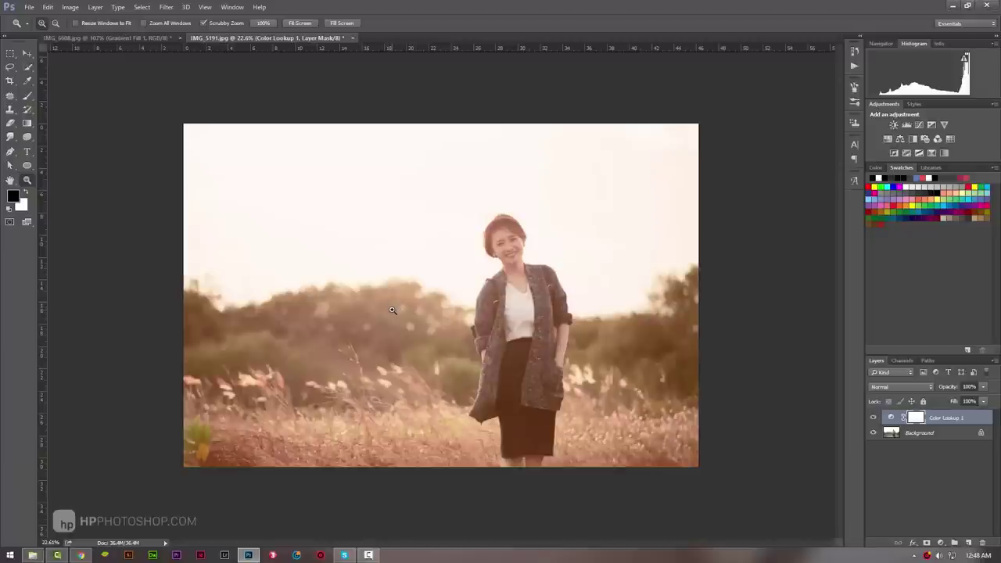
{"action": "left_click", "coordinate": [873, 417]}
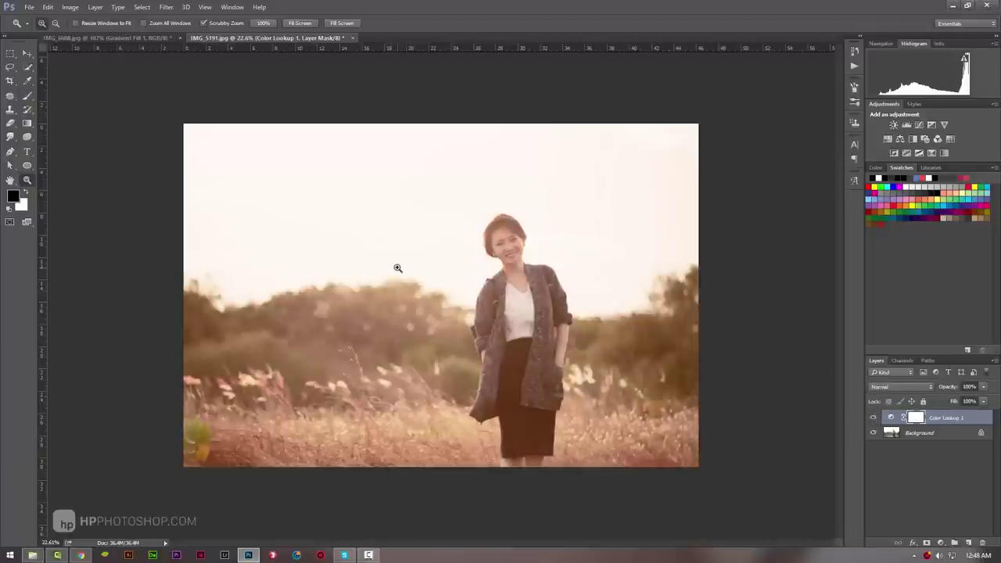